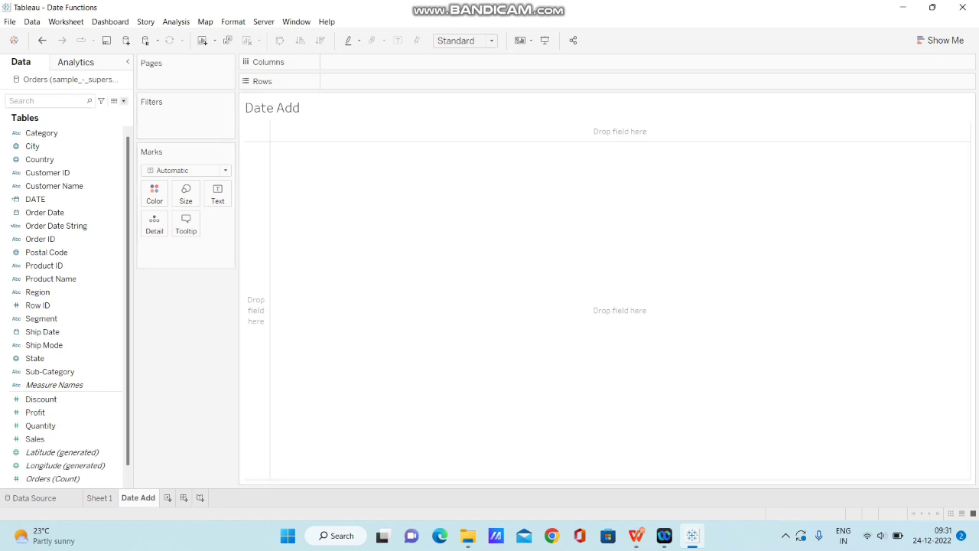
Step: Create a new calculated field with the formula TODAY()
{"action": "left_click", "coordinate": [123, 101]}
{"action": "left_click", "coordinate": [46, 112]}
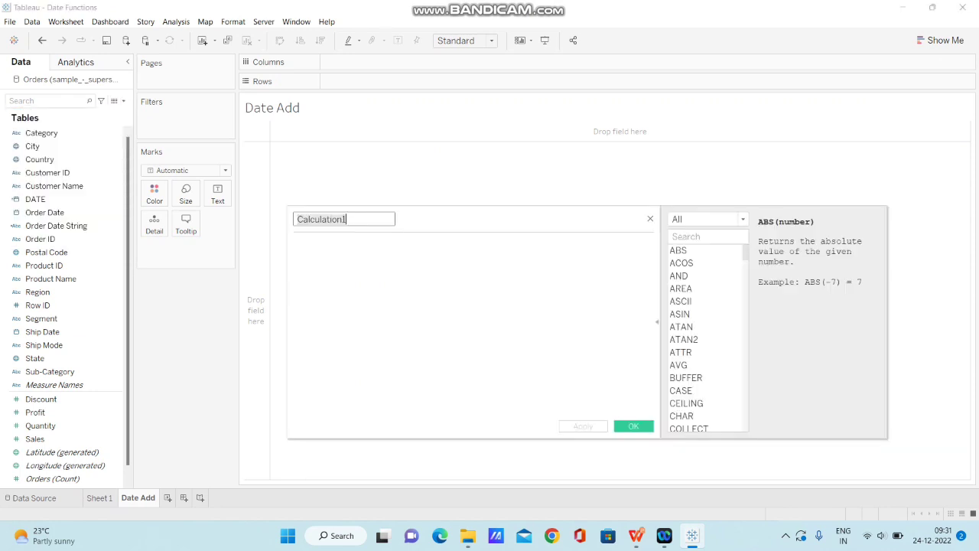
{"action": "left_click", "coordinate": [294, 244]}
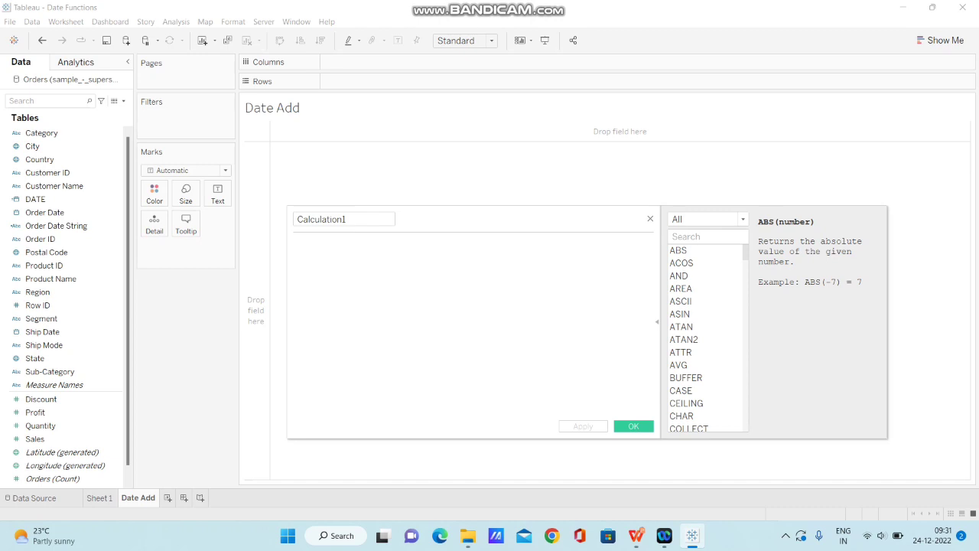
{"action": "type", "text": "to"}
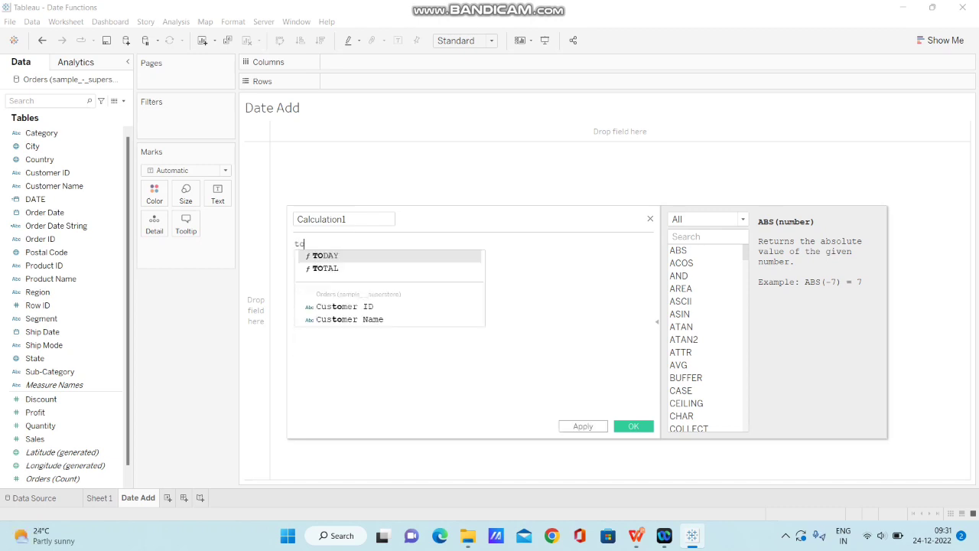
{"action": "key", "text": "Return"}
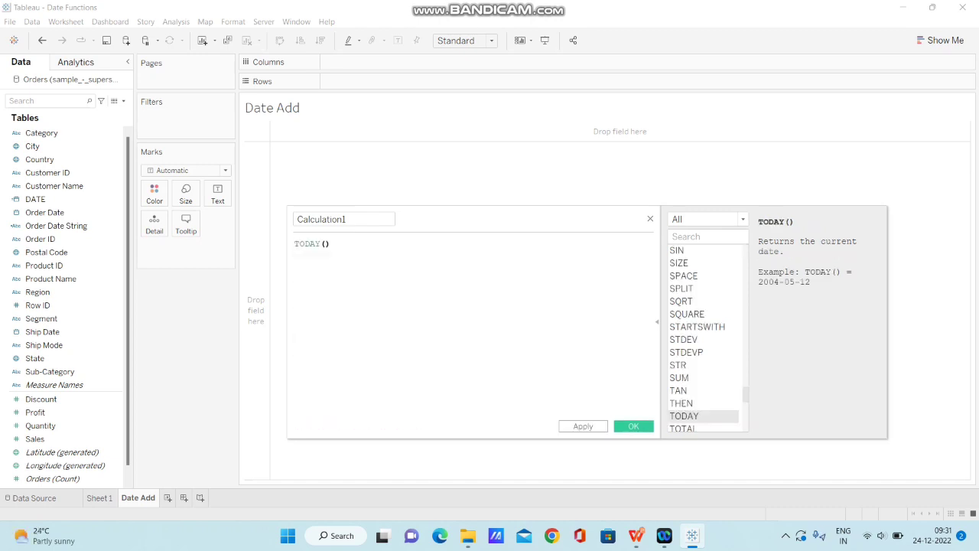
Step: Name the new calculated field Today and save it
{"action": "left_click", "coordinate": [349, 219]}
{"action": "key", "text": "BackSpace"}
{"action": "key", "text": "BackSpace"}
{"action": "key", "text": "BackSpace"}
{"action": "key", "text": "BackSpace"}
{"action": "key", "text": "BackSpace"}
{"action": "key", "text": "BackSpace"}
{"action": "key", "text": "BackSpace"}
{"action": "key", "text": "BackSpace"}
{"action": "key", "text": "BackSpace"}
{"action": "key", "text": "BackSpace"}
{"action": "key", "text": "BackSpace"}
{"action": "key", "text": "BackSpace"}
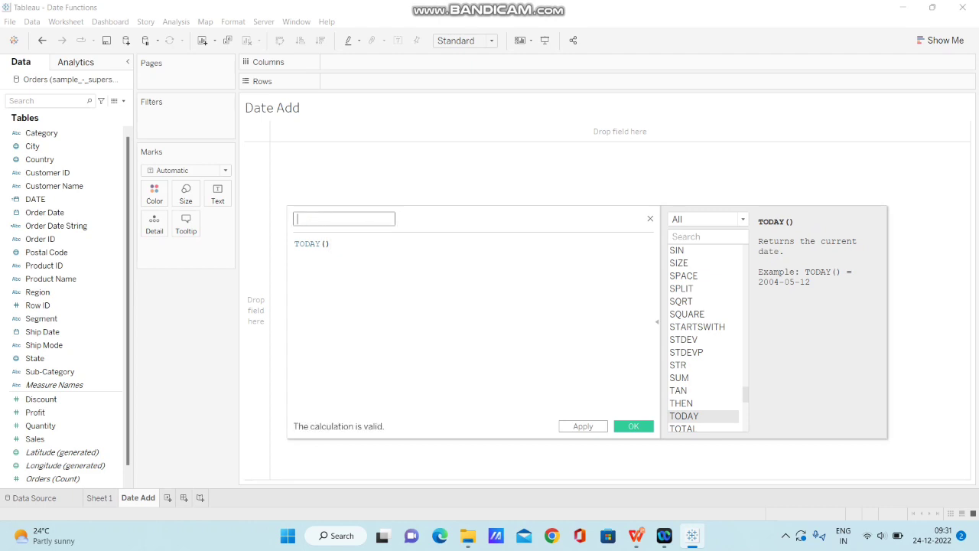
{"action": "type", "text": "Today"}
{"action": "key", "text": "Return"}
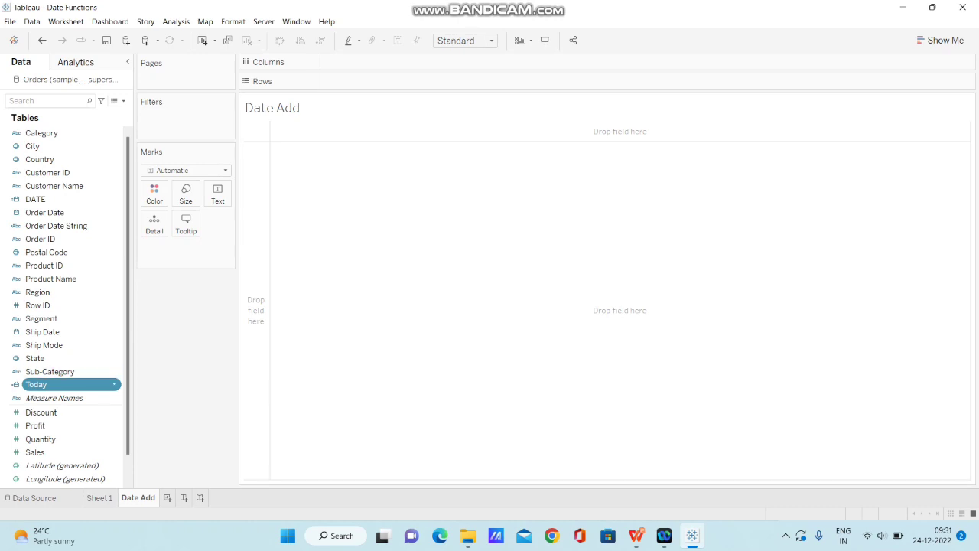
Step: Place the Today field on Rows and show it as a discrete exact date
{"action": "left_click_drag", "start_coordinate": [36, 384], "coordinate": [323, 80]}
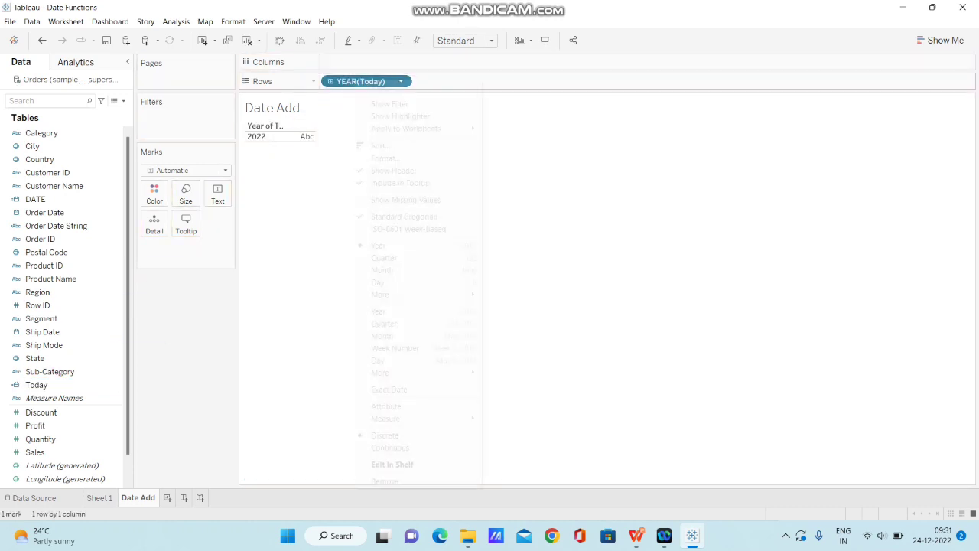
{"action": "right_click", "coordinate": [354, 81]}
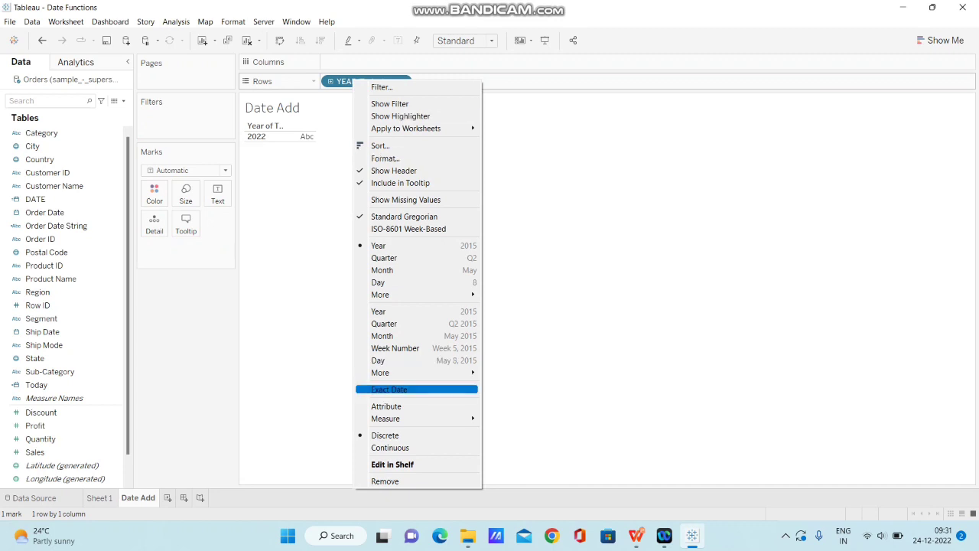
{"action": "left_click", "coordinate": [389, 389]}
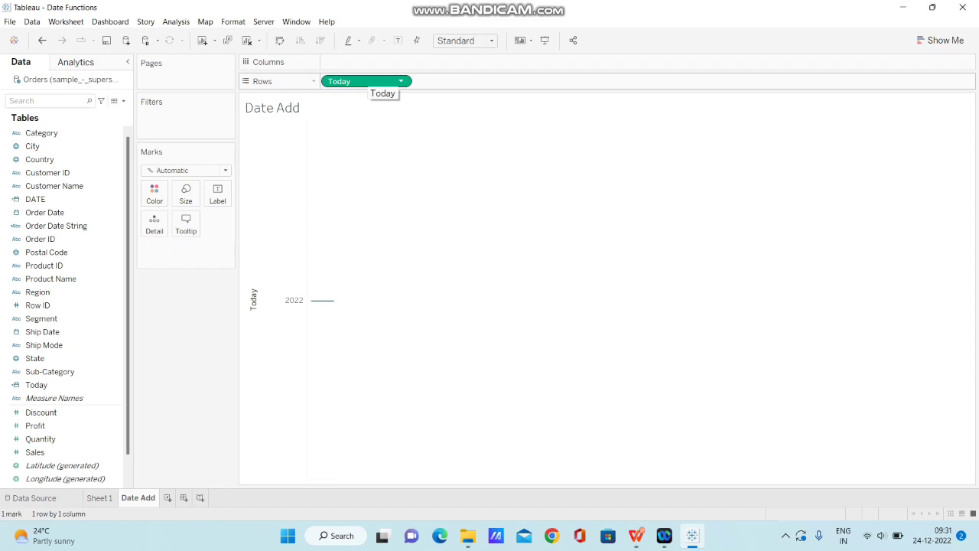
{"action": "right_click", "coordinate": [368, 82]}
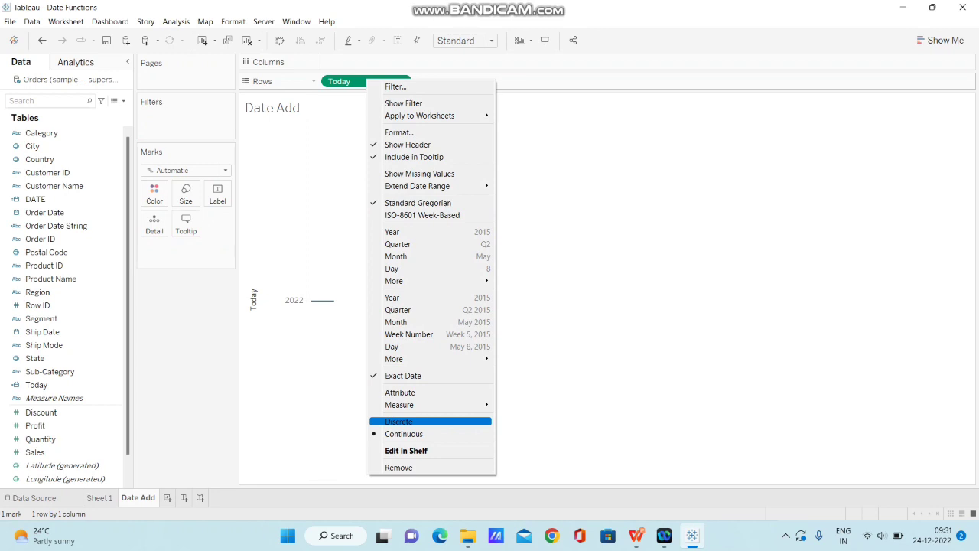
{"action": "left_click", "coordinate": [398, 422]}
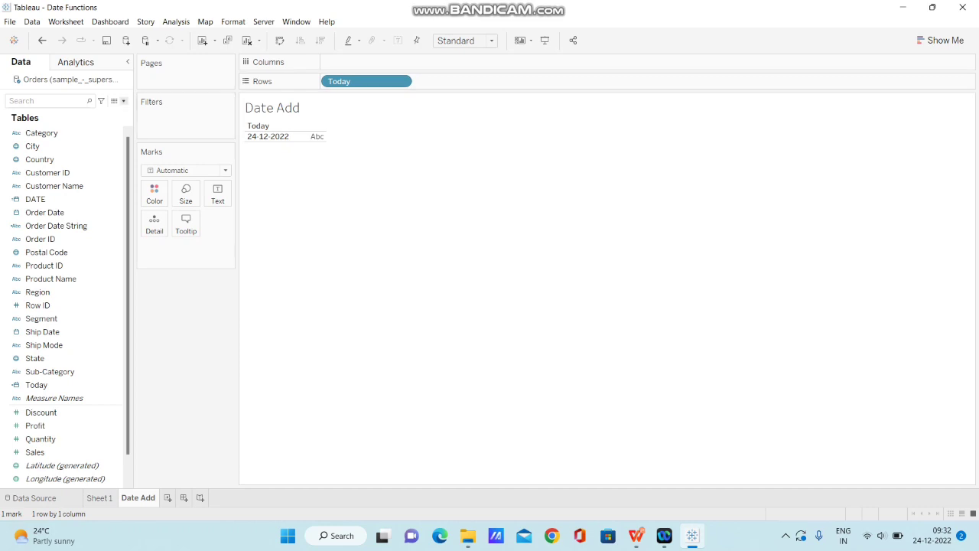
Step: Create another calculated field with the formula DATEADD('day',1,[Today])
{"action": "left_click", "coordinate": [123, 100]}
{"action": "left_click", "coordinate": [62, 113]}
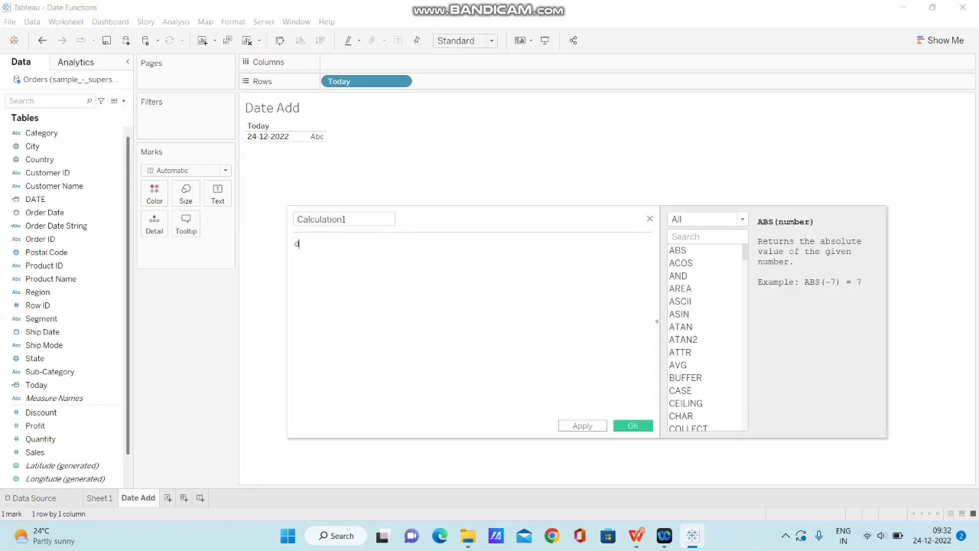
{"action": "type", "text": "date"}
{"action": "key", "text": "Down"}
{"action": "key", "text": "Down"}
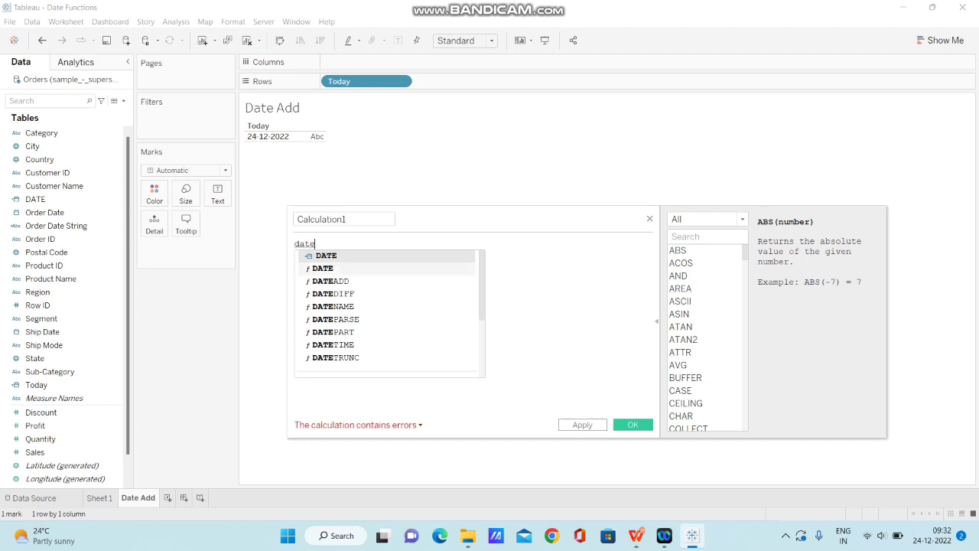
{"action": "key", "text": "Return"}
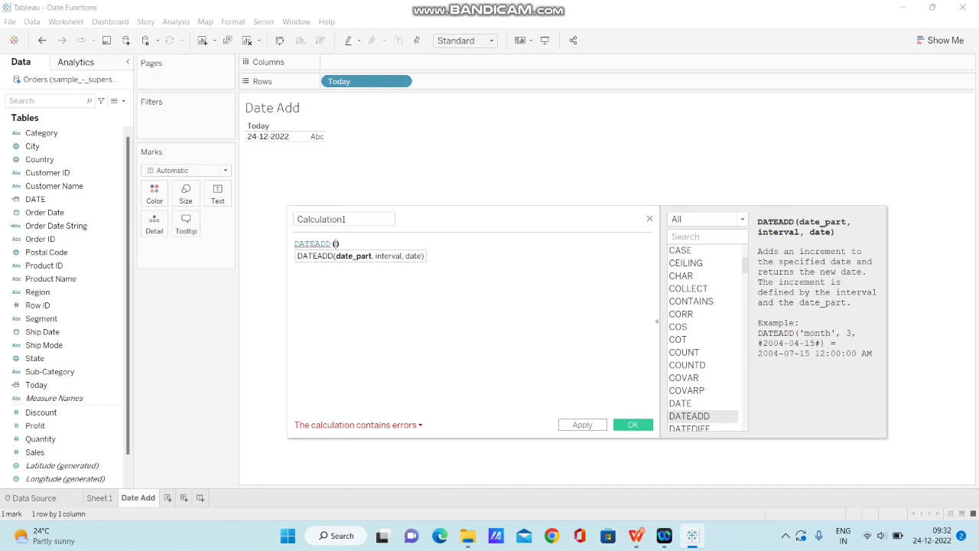
{"action": "type", "text": "'"}
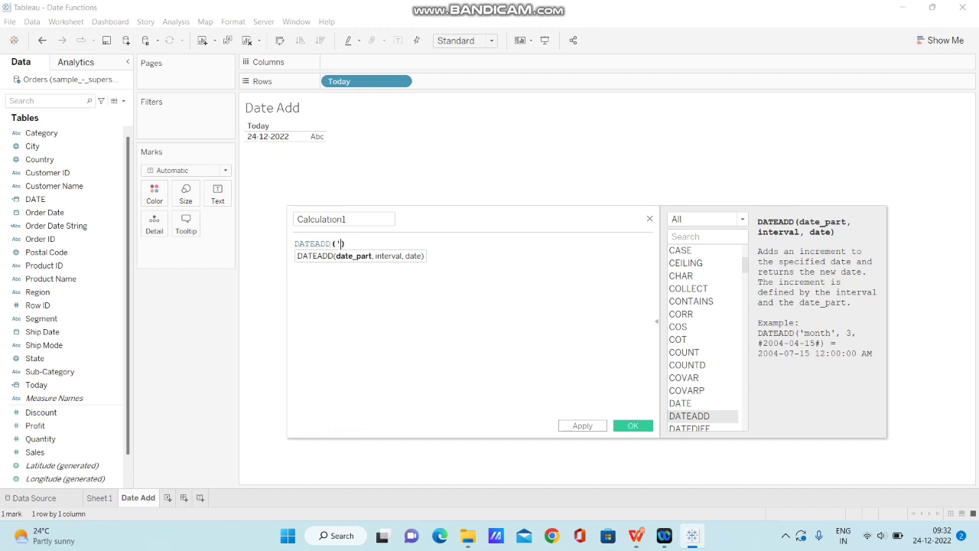
{"action": "type", "text": "day',1,to"}
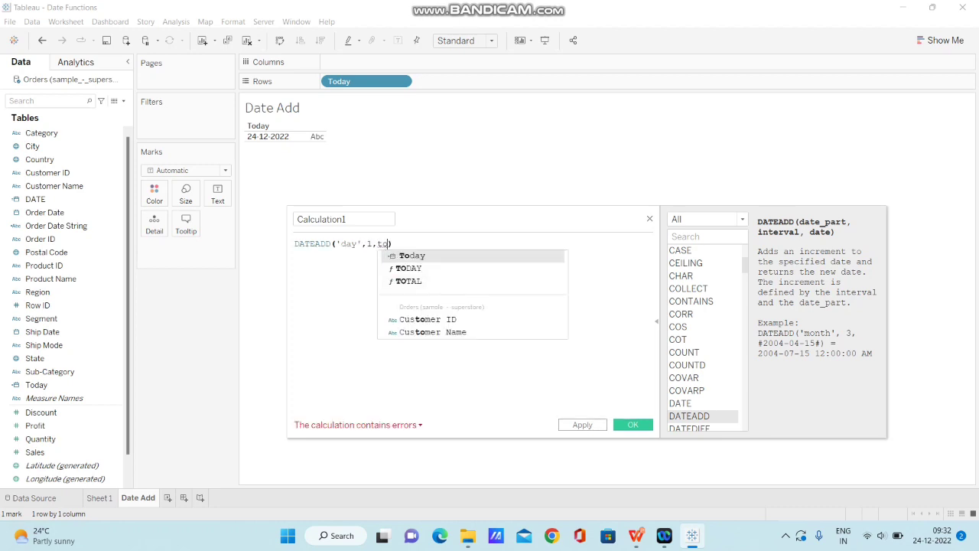
{"action": "key", "text": "Return"}
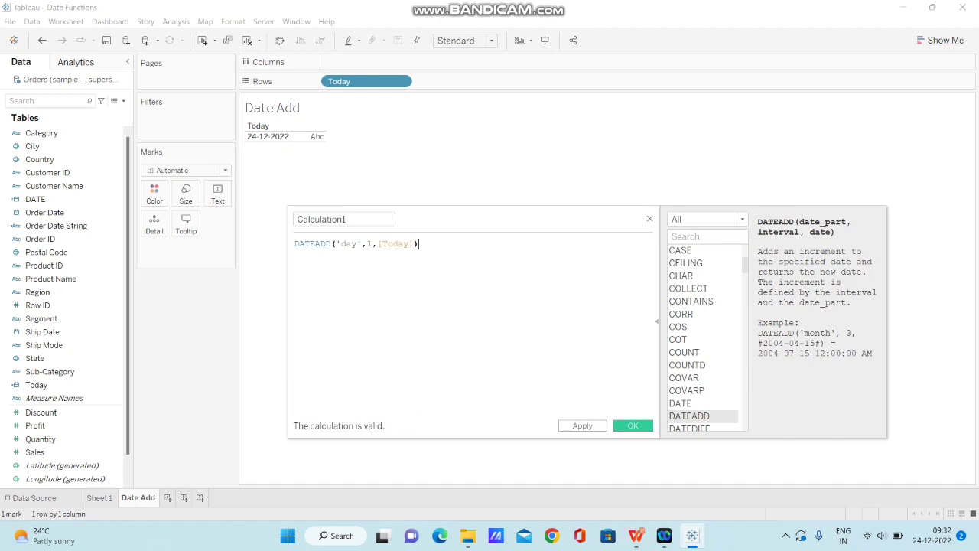
Step: Name the DATEADD calculated field "Date Add - Day" and save it
{"action": "key", "text": "BackSpace"}
{"action": "key", "text": "BackSpace"}
{"action": "key", "text": "BackSpace"}
{"action": "key", "text": "BackSpace"}
{"action": "key", "text": "BackSpace"}
{"action": "key", "text": "BackSpace"}
{"action": "key", "text": "BackSpace"}
{"action": "key", "text": "BackSpace"}
{"action": "key", "text": "BackSpace"}
{"action": "key", "text": "BackSpace"}
{"action": "key", "text": "BackSpace"}
{"action": "key", "text": "BackSpace"}
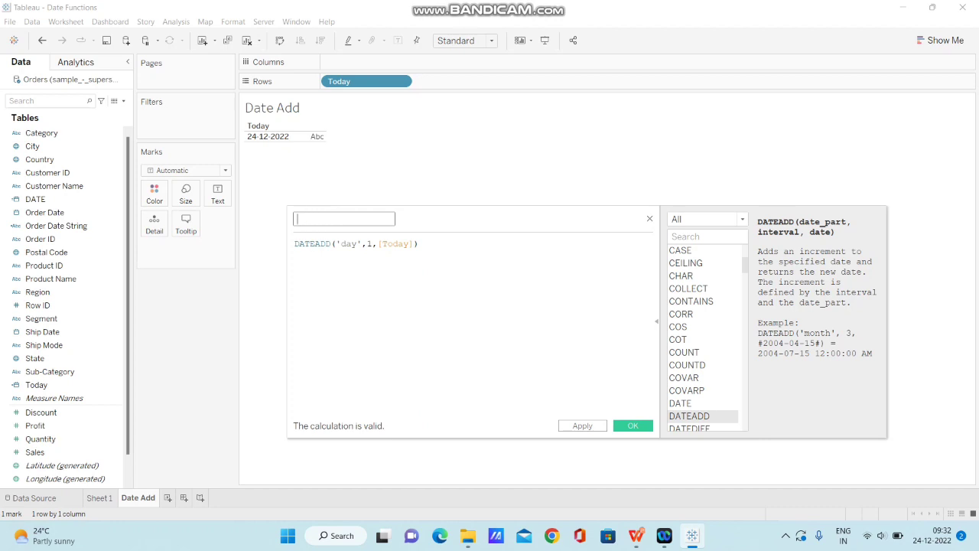
{"action": "type", "text": "Date"}
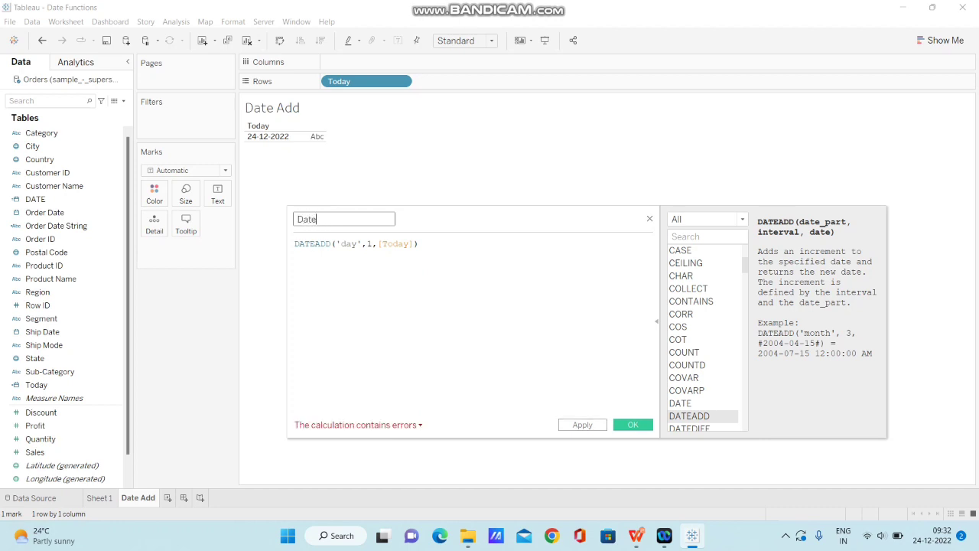
{"action": "type", "text": " Add"}
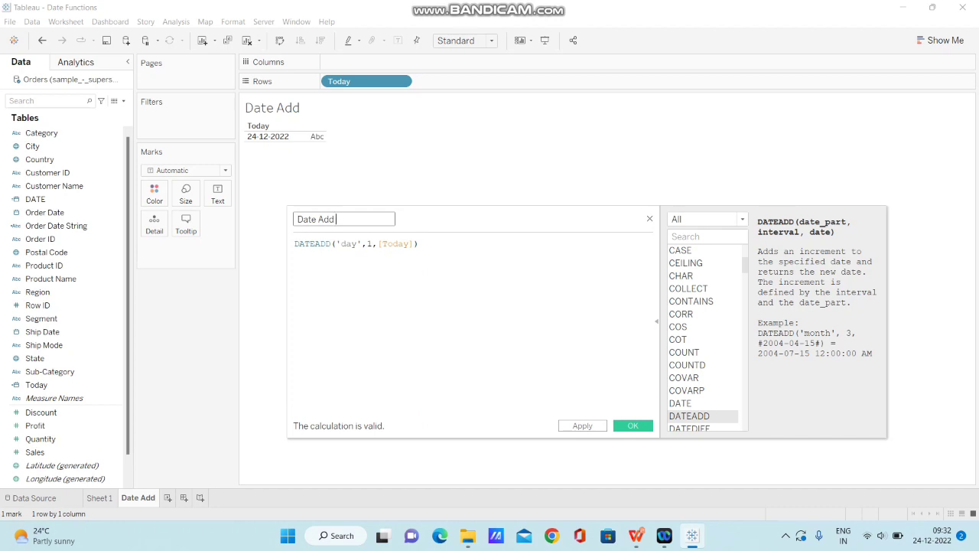
{"action": "type", "text": " Day"}
{"action": "type", "text": " -"}
{"action": "key", "text": "Return"}
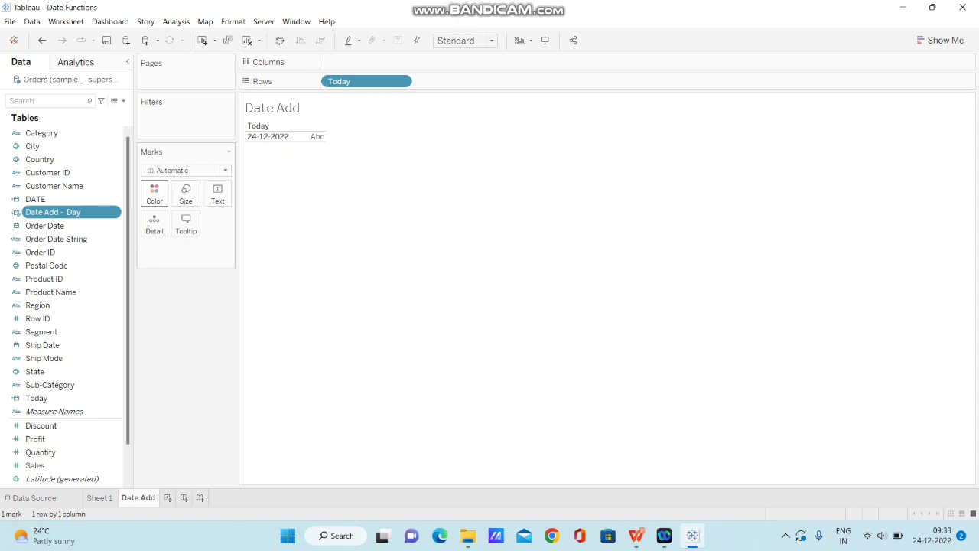
Step: Place Date Add - Day after Today on Rows and show it as a discrete exact date
{"action": "left_click_drag", "start_coordinate": [53, 212], "coordinate": [440, 81]}
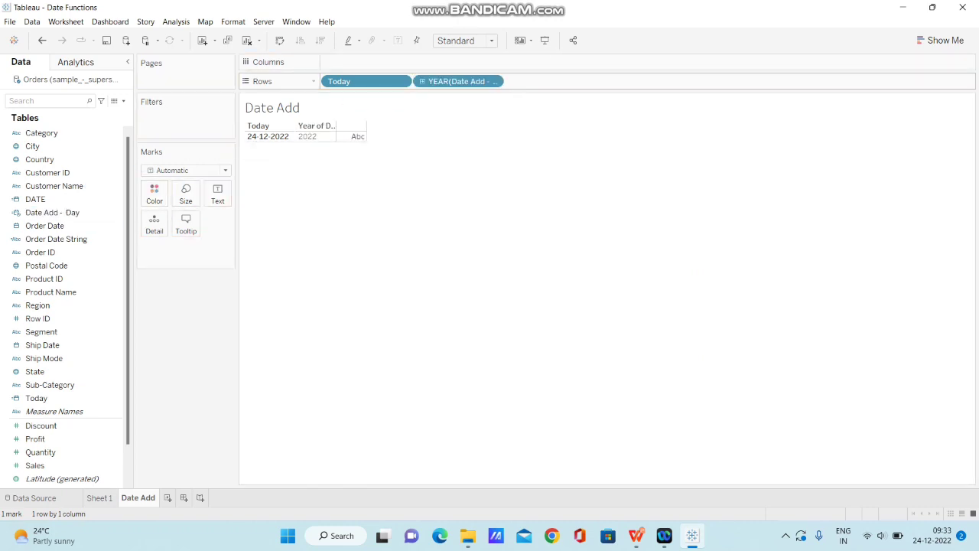
{"action": "right_click", "coordinate": [440, 81]}
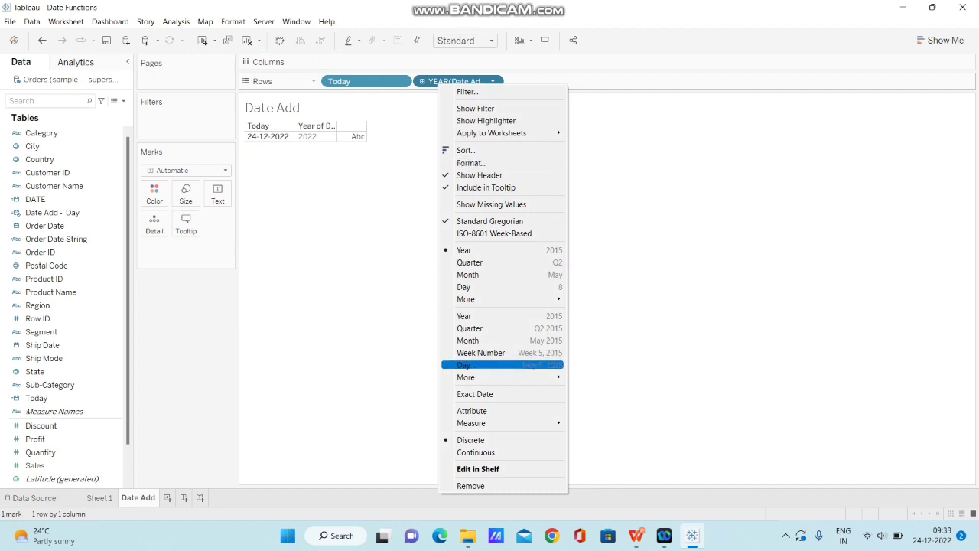
{"action": "left_click", "coordinate": [475, 394]}
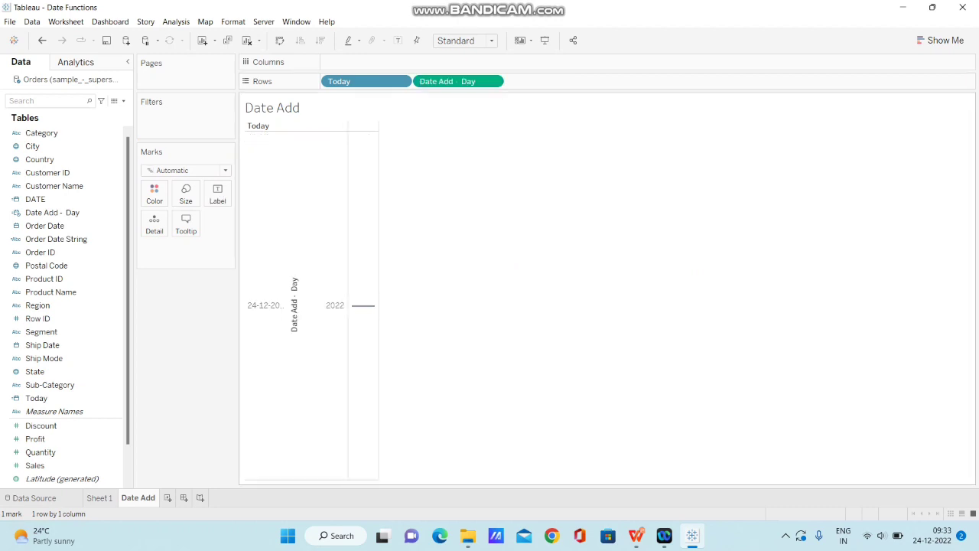
{"action": "right_click", "coordinate": [462, 81]}
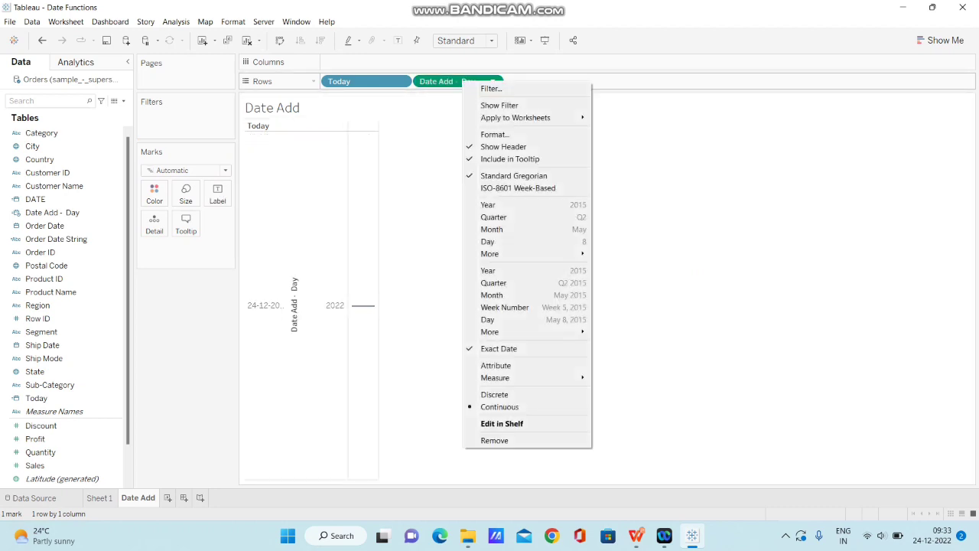
{"action": "left_click", "coordinate": [489, 394]}
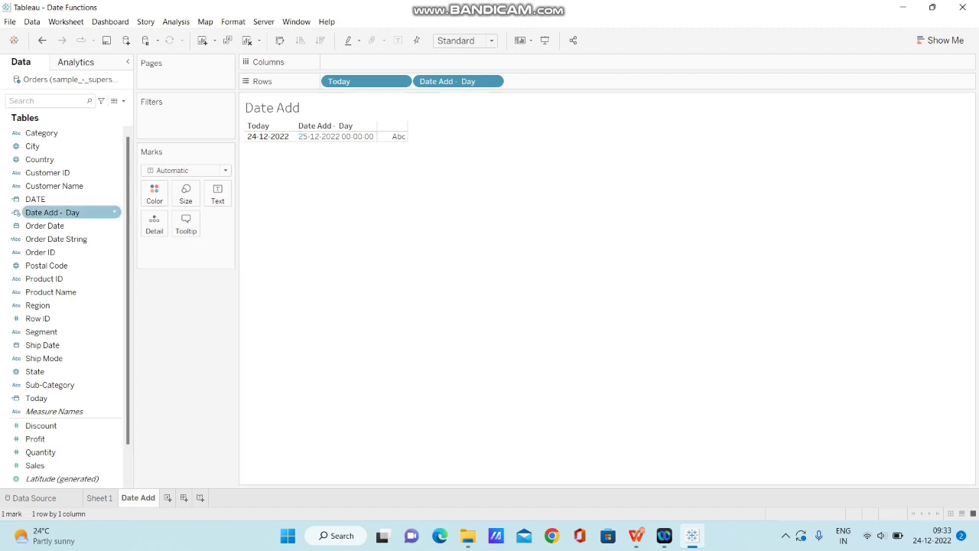
Step: Edit the Date Add - Day formula to use the TODAY() function instead of the [Today] field, and save it
{"action": "right_click", "coordinate": [75, 212]}
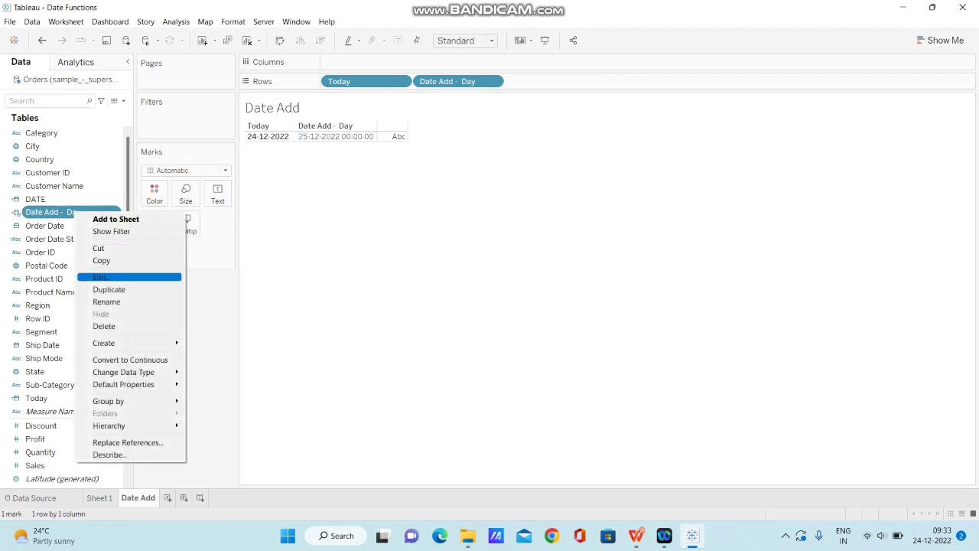
{"action": "left_click", "coordinate": [100, 277]}
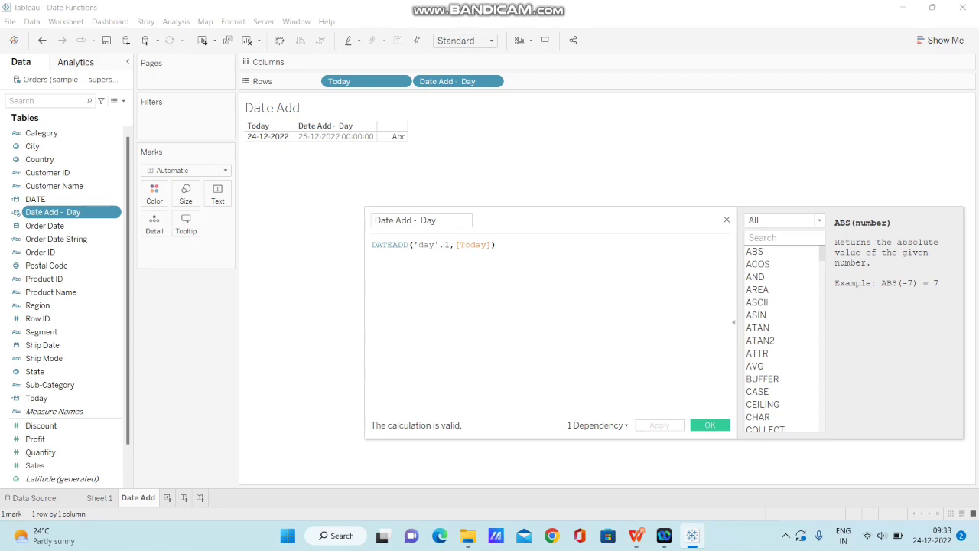
{"action": "left_click_drag", "start_coordinate": [491, 245], "coordinate": [456, 244]}
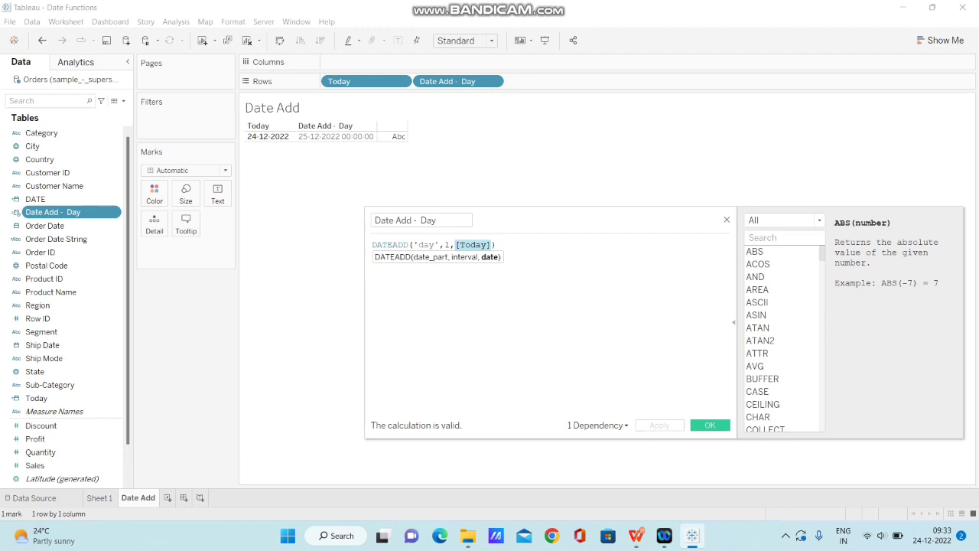
{"action": "key", "text": "BackSpace"}
{"action": "type", "text": "to"}
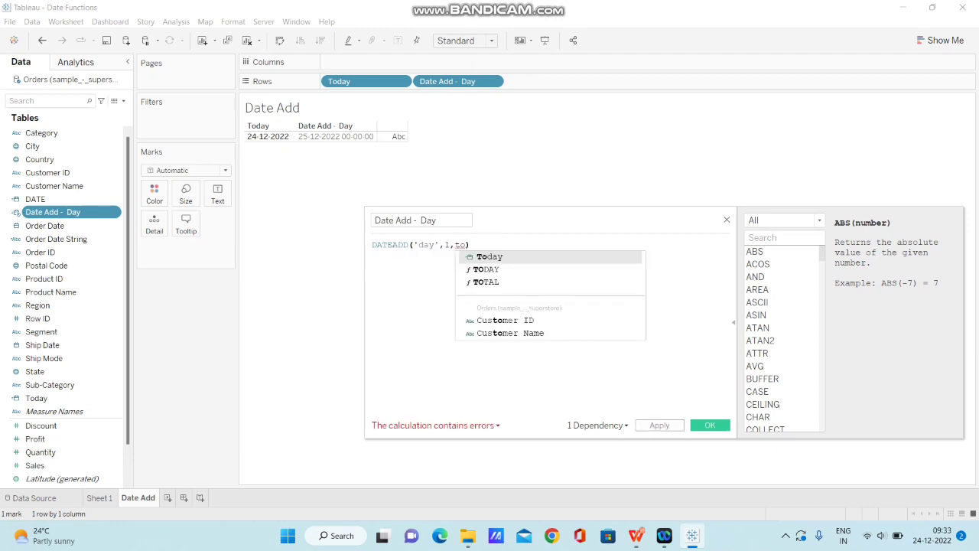
{"action": "key", "text": "Down"}
{"action": "key", "text": "Return"}
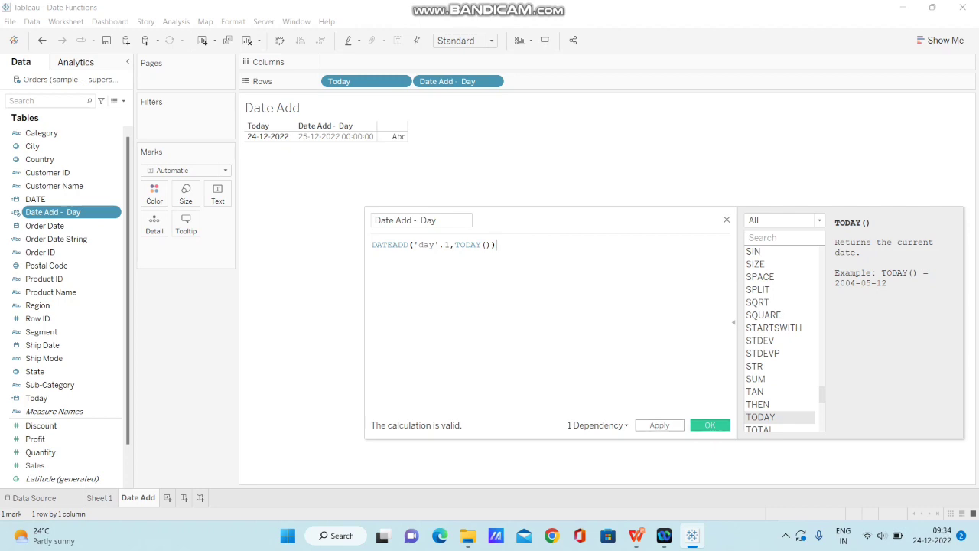
{"action": "left_click", "coordinate": [710, 424]}
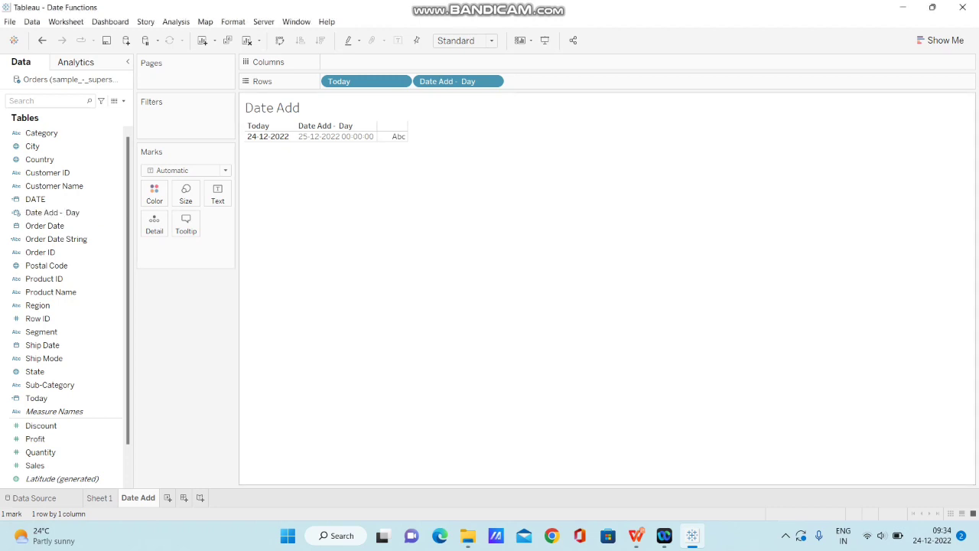
Step: Duplicate the Date Add - Day field and change the date part in the copy's formula to 'week'
{"action": "right_click", "coordinate": [72, 213]}
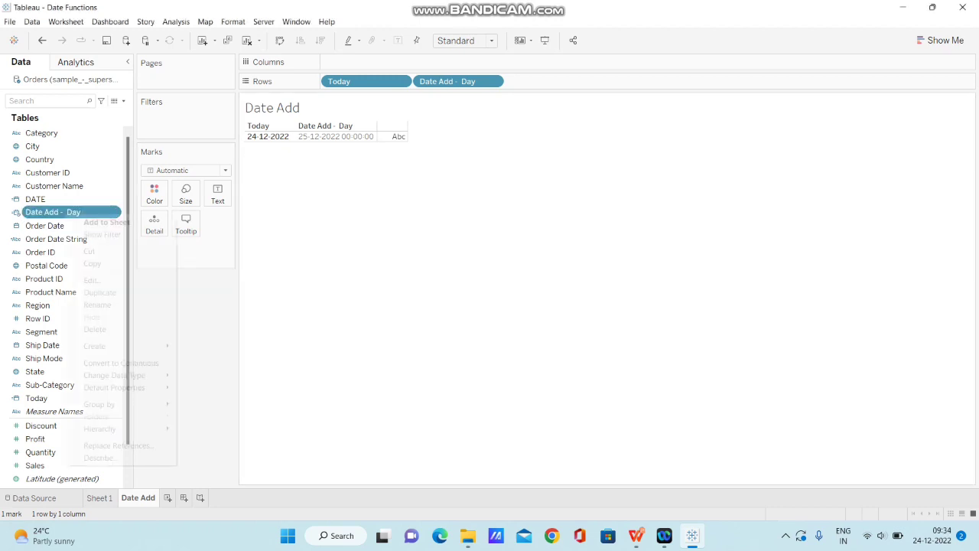
{"action": "left_click", "coordinate": [99, 293]}
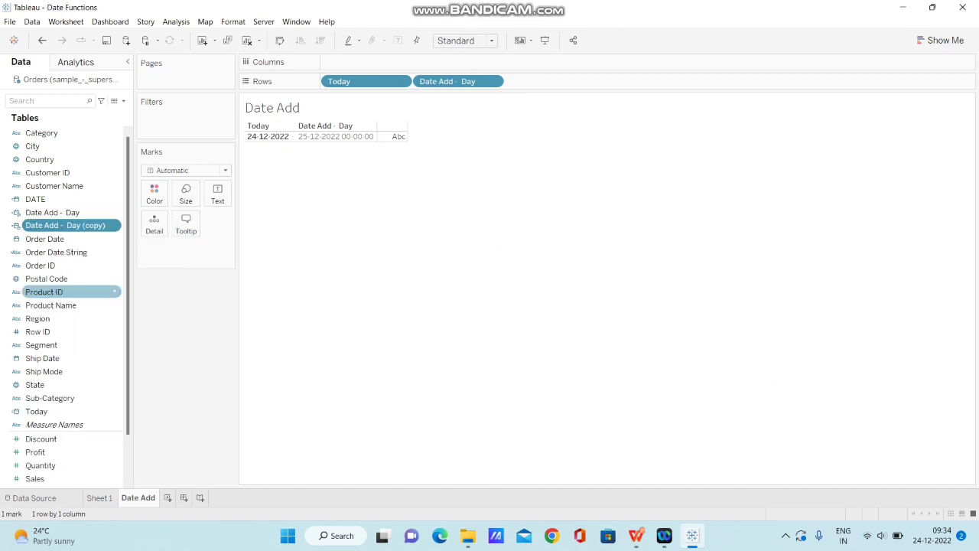
{"action": "right_click", "coordinate": [65, 226]}
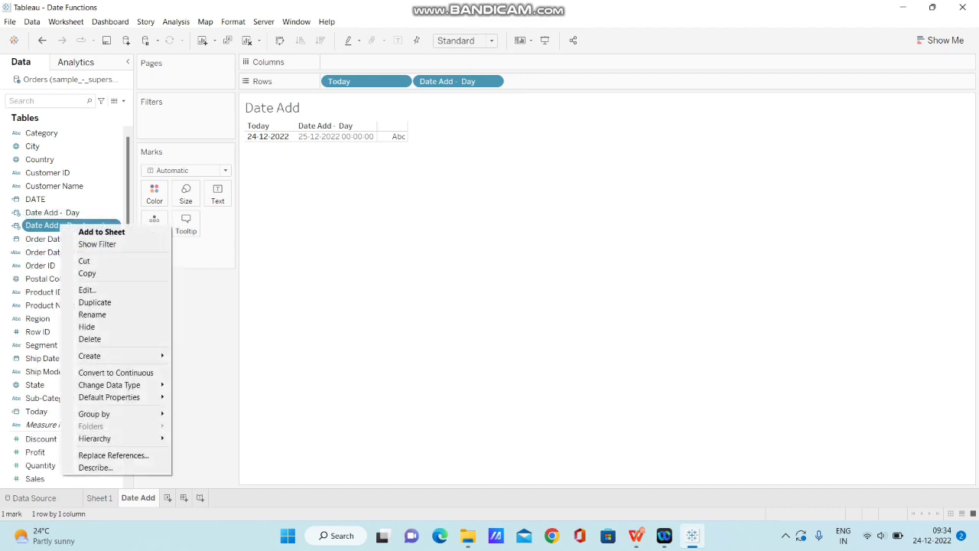
{"action": "left_click", "coordinate": [88, 290]}
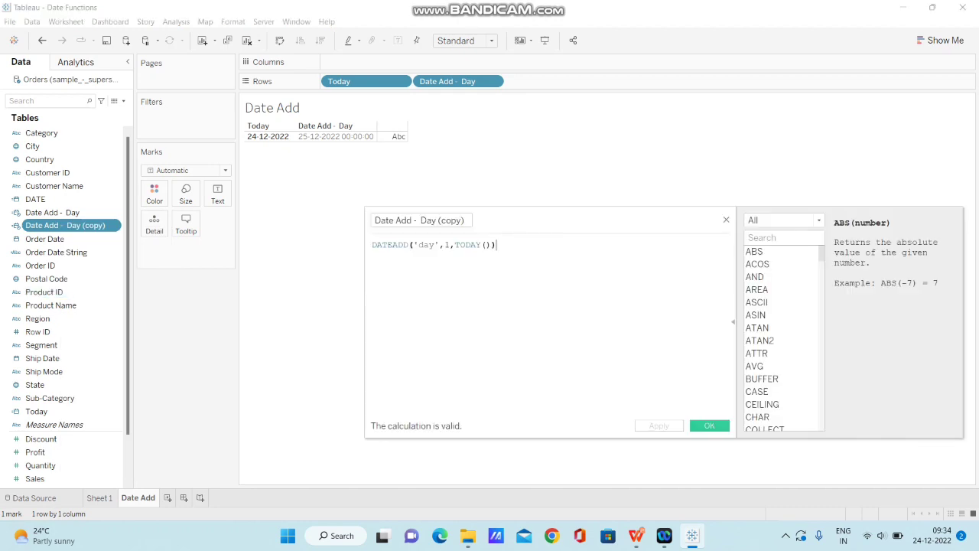
{"action": "double_click", "coordinate": [428, 245]}
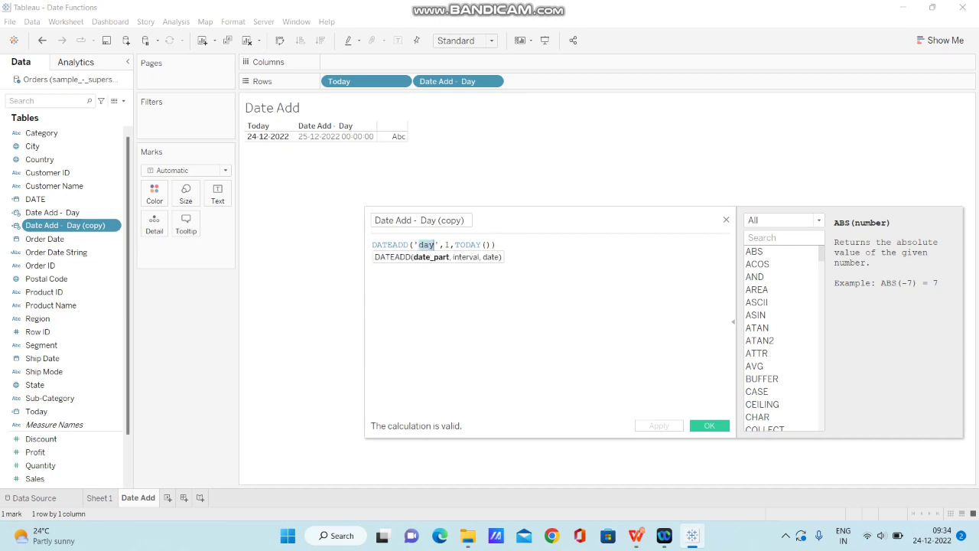
{"action": "type", "text": "wee"}
{"action": "type", "text": "k"}
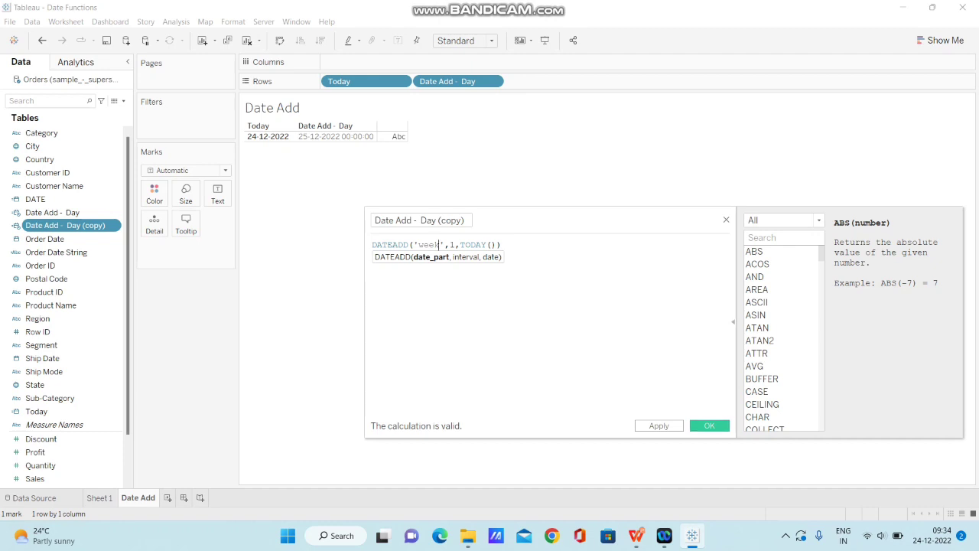
Step: Rename the copied calculated field "Date Add - Week" and save it
{"action": "left_click", "coordinate": [461, 221]}
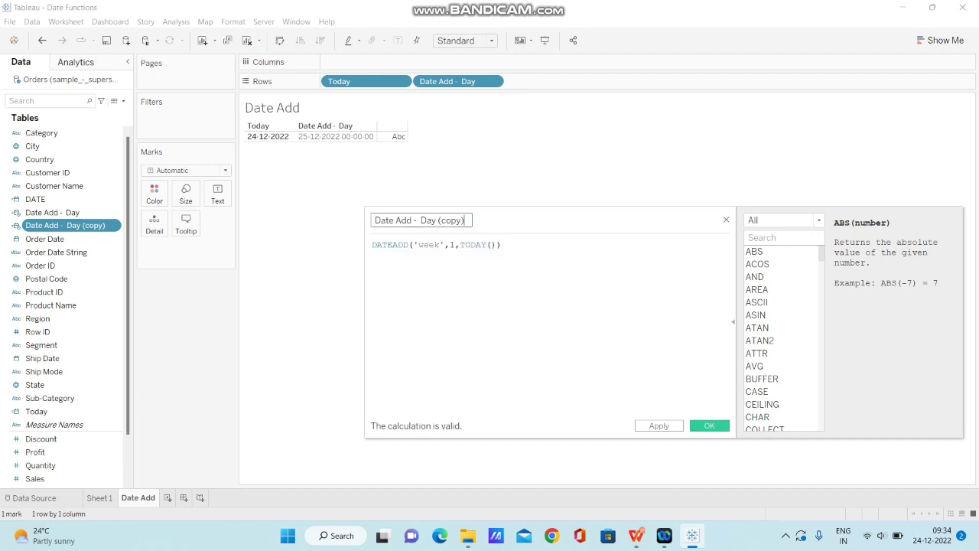
{"action": "key", "text": "BackSpace"}
{"action": "key", "text": "BackSpace"}
{"action": "key", "text": "BackSpace"}
{"action": "key", "text": "BackSpace"}
{"action": "key", "text": "BackSpace"}
{"action": "key", "text": "BackSpace"}
{"action": "key", "text": "BackSpace"}
{"action": "key", "text": "BackSpace"}
{"action": "key", "text": "BackSpace"}
{"action": "key", "text": "BackSpace"}
{"action": "type", "text": "Week"}
{"action": "left_click", "coordinate": [709, 425]}
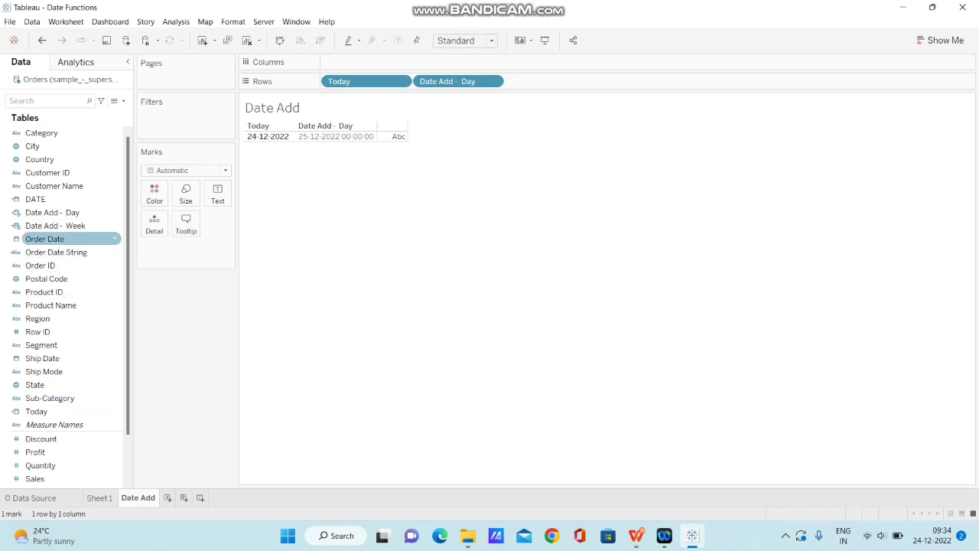
Step: Duplicate the Date Add - Week field and rename the copy "Date Add - Month" in its calculation editor
{"action": "right_click", "coordinate": [55, 225]}
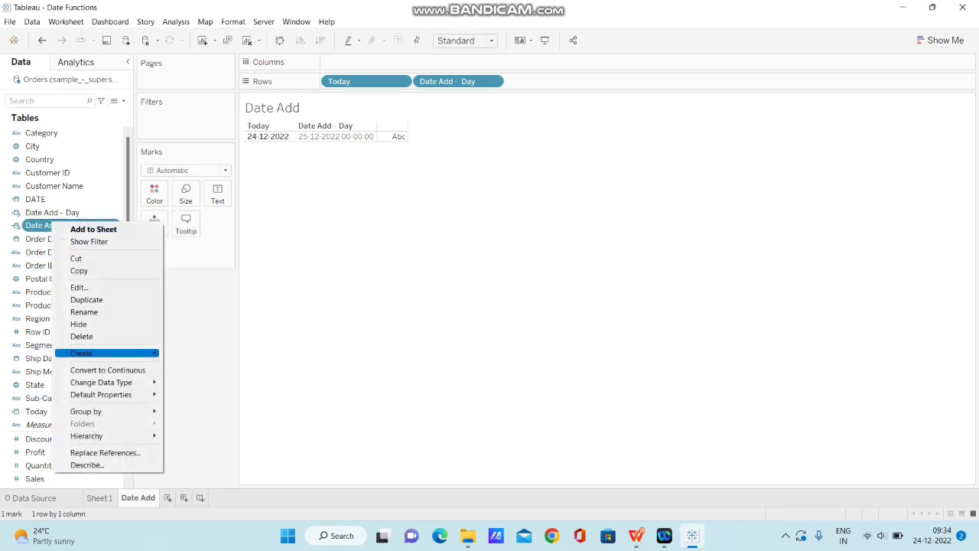
{"action": "left_click", "coordinate": [86, 299]}
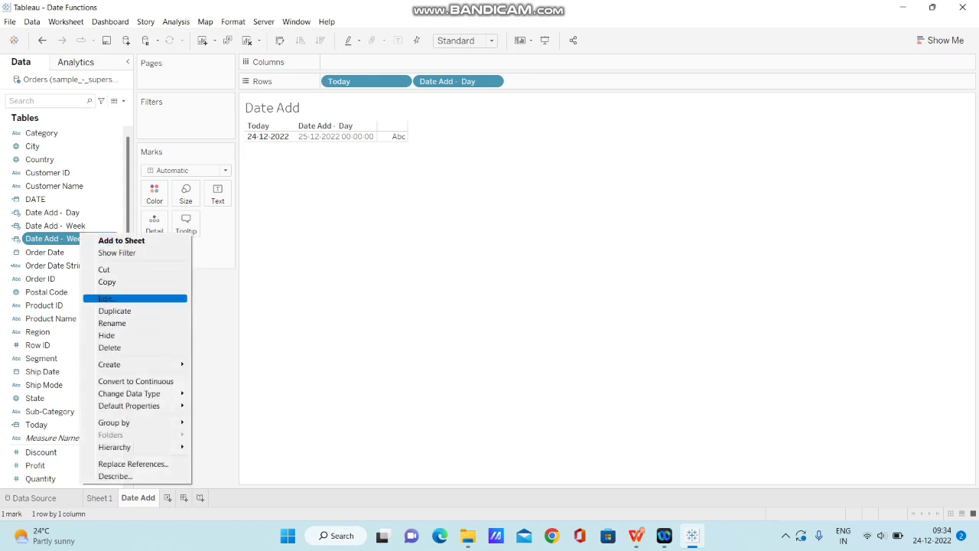
{"action": "left_click", "coordinate": [107, 297]}
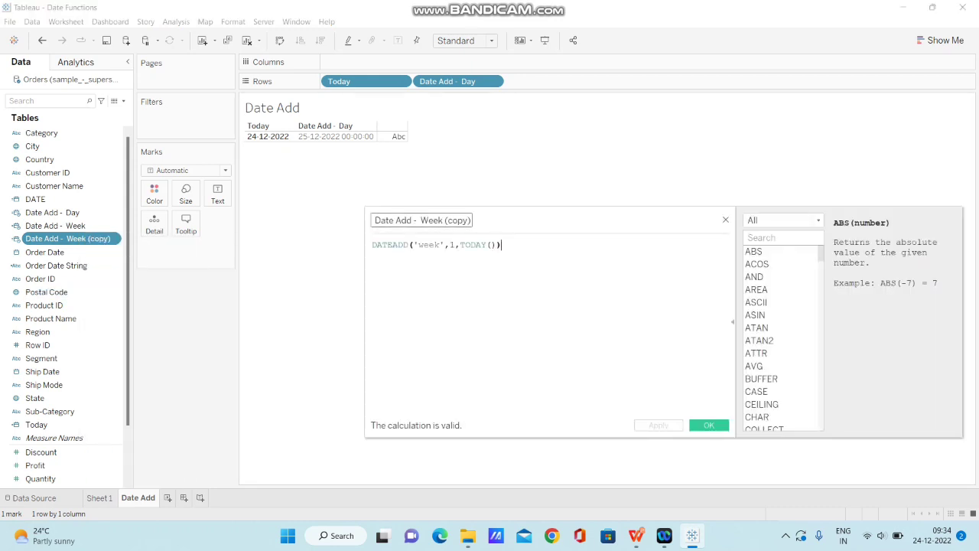
{"action": "key", "text": "BackSpace"}
{"action": "key", "text": "BackSpace"}
{"action": "key", "text": "BackSpace"}
{"action": "key", "text": "BackSpace"}
{"action": "key", "text": "BackSpace"}
{"action": "key", "text": "BackSpace"}
{"action": "key", "text": "BackSpace"}
{"action": "key", "text": "BackSpace"}
{"action": "key", "text": "BackSpace"}
{"action": "key", "text": "BackSpace"}
{"action": "key", "text": "BackSpace"}
{"action": "type", "text": "Month"}
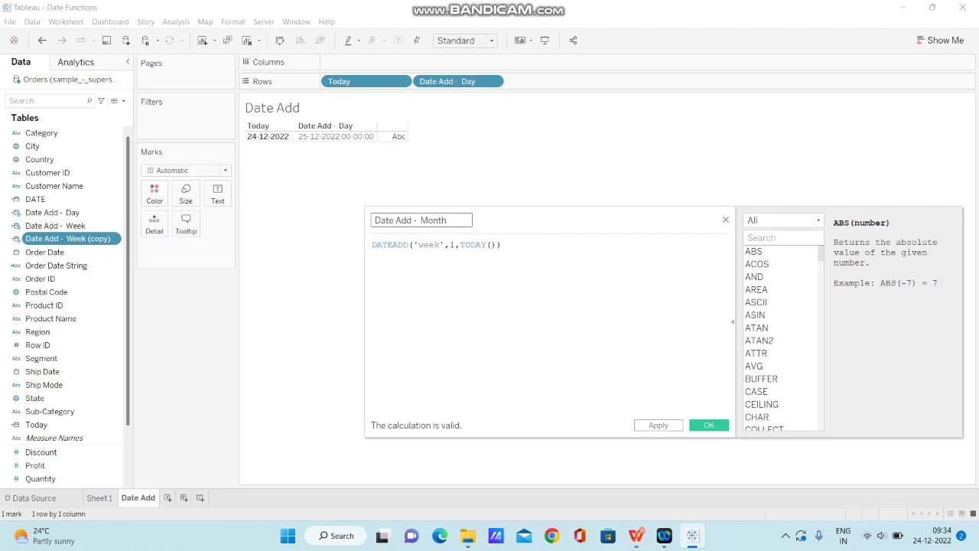
Step: Change the date part in the Date Add - Month formula to 'month'
{"action": "double_click", "coordinate": [429, 244]}
{"action": "type", "text": "month"}
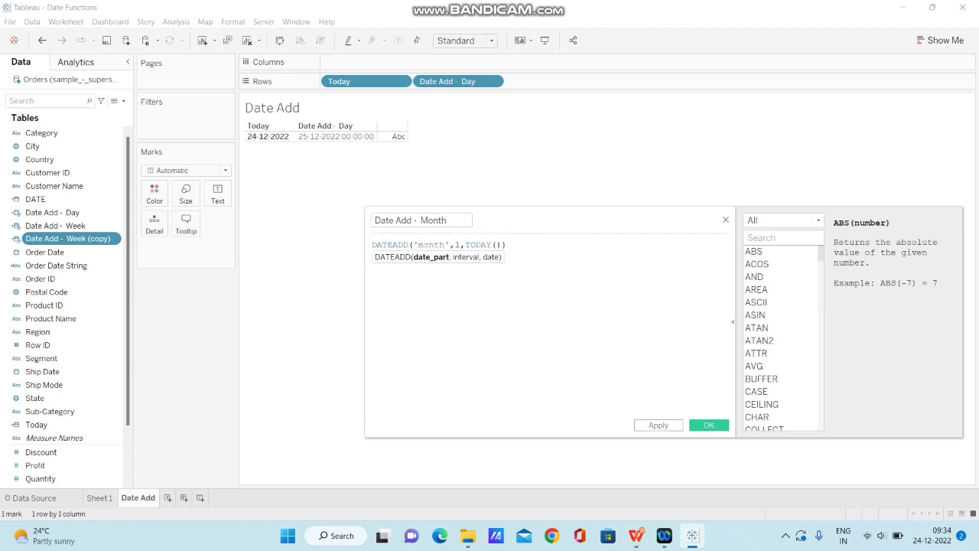
{"action": "left_click", "coordinate": [507, 246]}
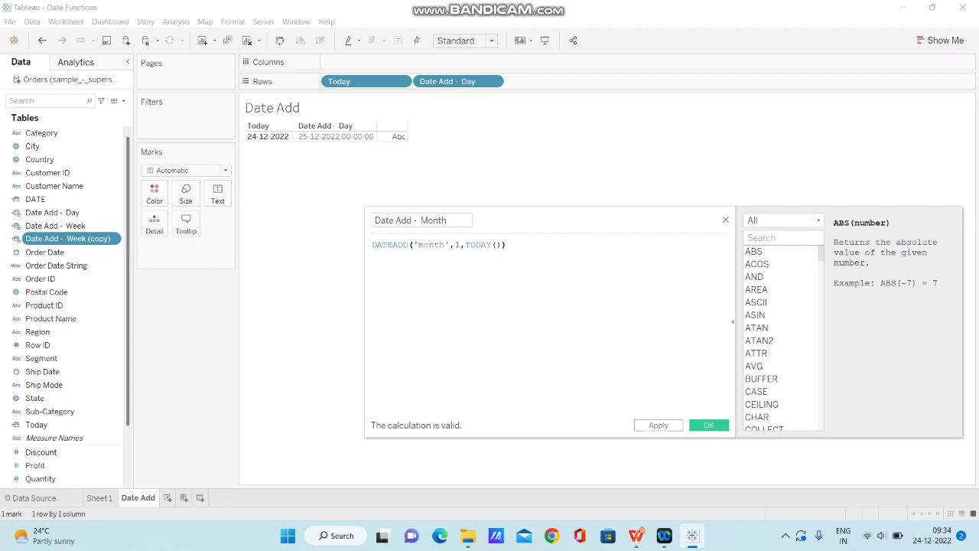
Step: Try the date part with a capital letter as 'Month' and open the calculation's error details
{"action": "left_click", "coordinate": [419, 244]}
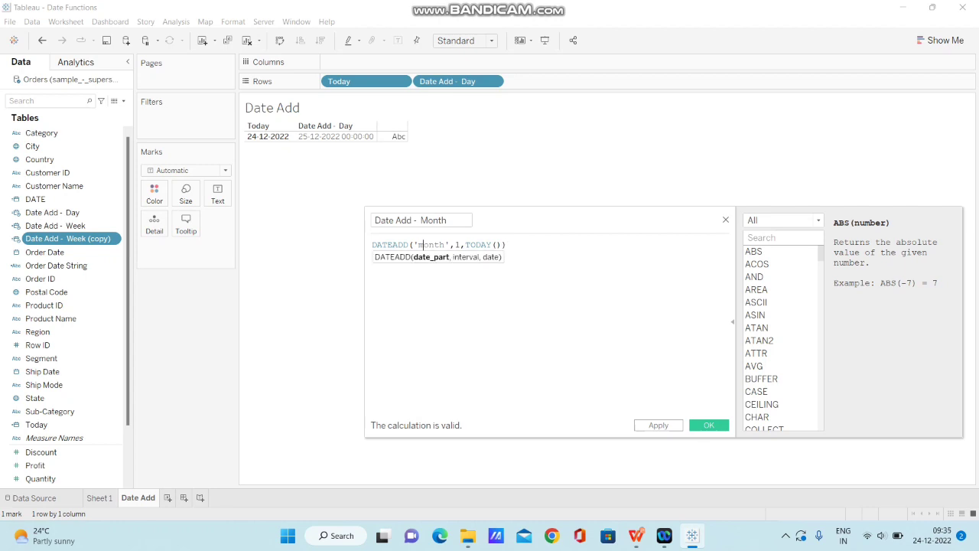
{"action": "key", "text": "BackSpace"}
{"action": "type", "text": "M"}
{"action": "left_click", "coordinate": [507, 245]}
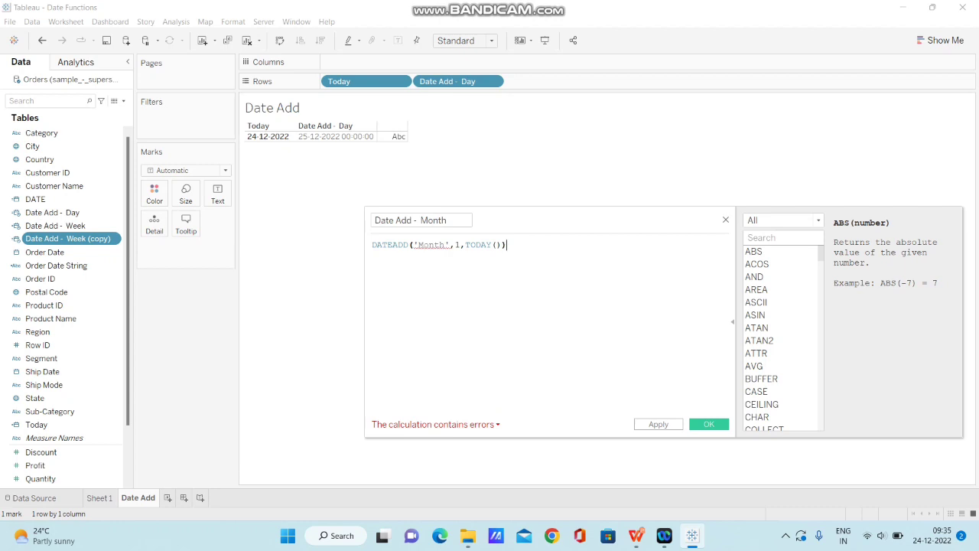
{"action": "mouse_move", "coordinate": [427, 246]}
{"action": "left_click", "coordinate": [435, 425]}
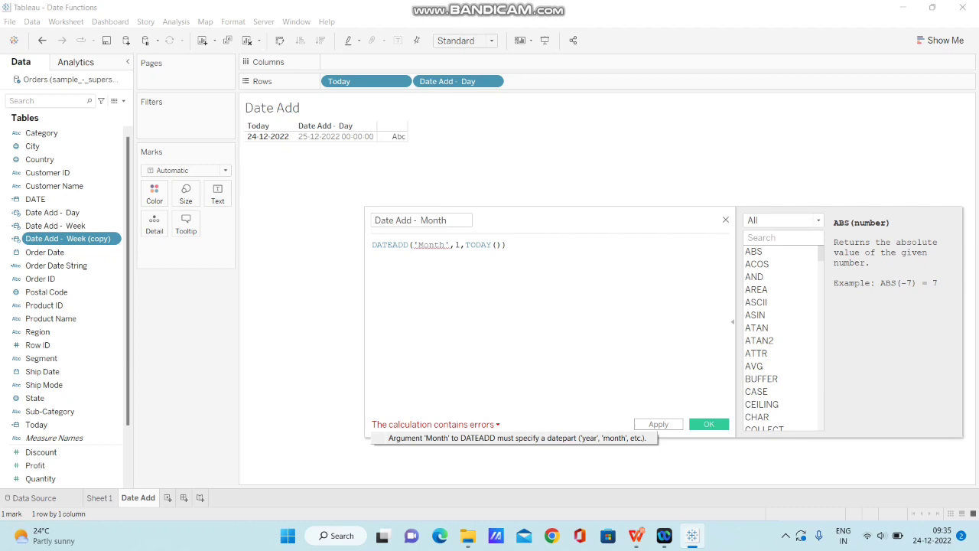
Step: Restore the date part to lowercase 'month' and save the Date Add - Month field
{"action": "left_click", "coordinate": [424, 244]}
{"action": "key", "text": "BackSpace"}
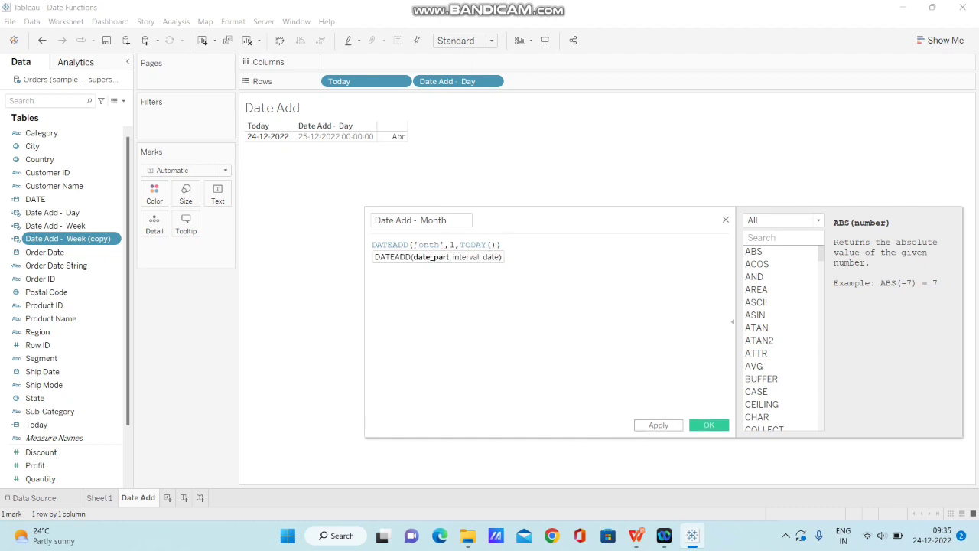
{"action": "type", "text": "M"}
{"action": "key", "text": "BackSpace"}
{"action": "type", "text": "m"}
{"action": "left_click", "coordinate": [507, 245]}
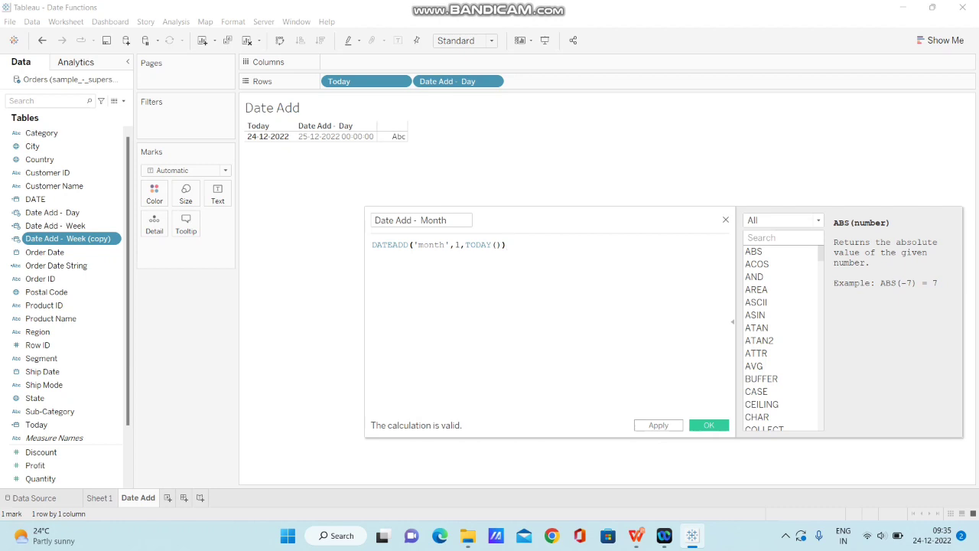
{"action": "left_click", "coordinate": [708, 425]}
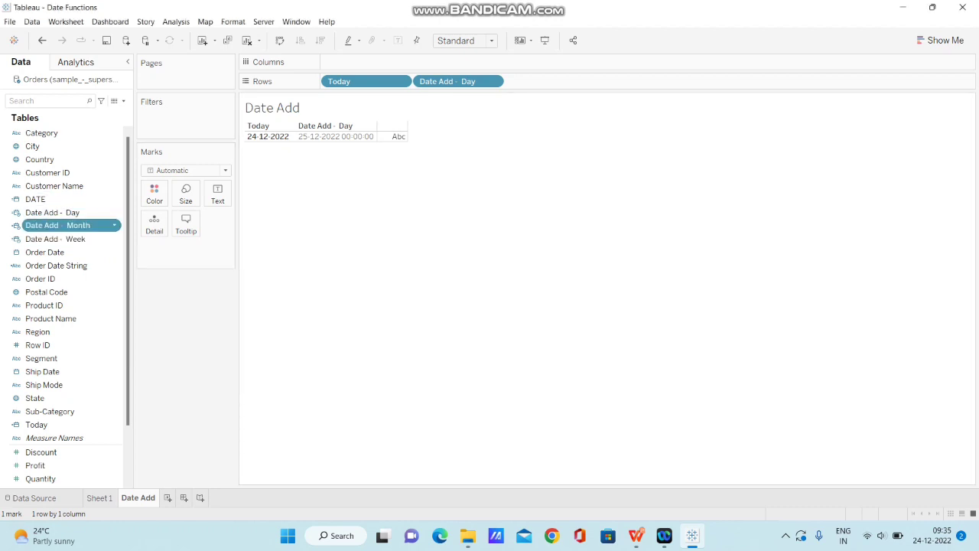
Step: Duplicate the Date Add - Month field and rename the copy "Date Add - Year" in its calculation editor
{"action": "right_click", "coordinate": [60, 226]}
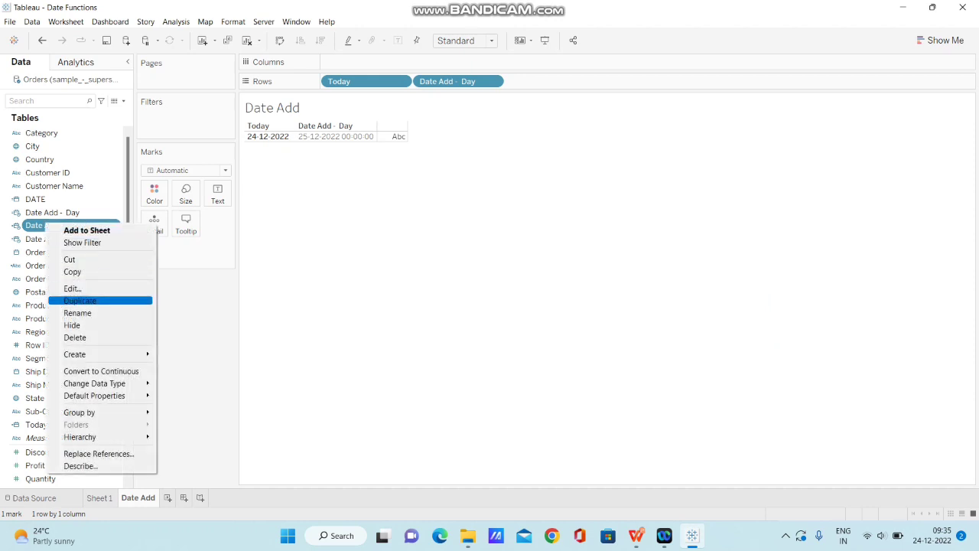
{"action": "left_click", "coordinate": [80, 300]}
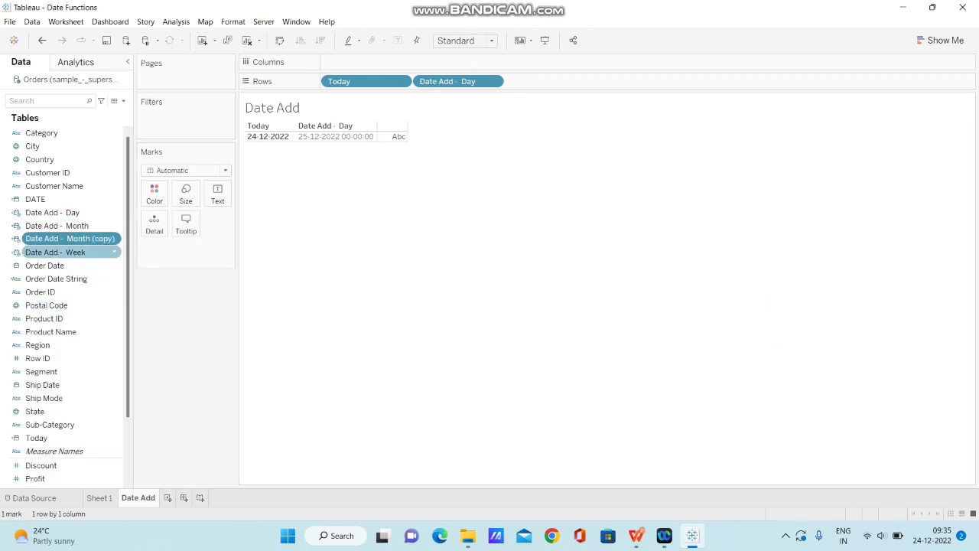
{"action": "right_click", "coordinate": [78, 239]}
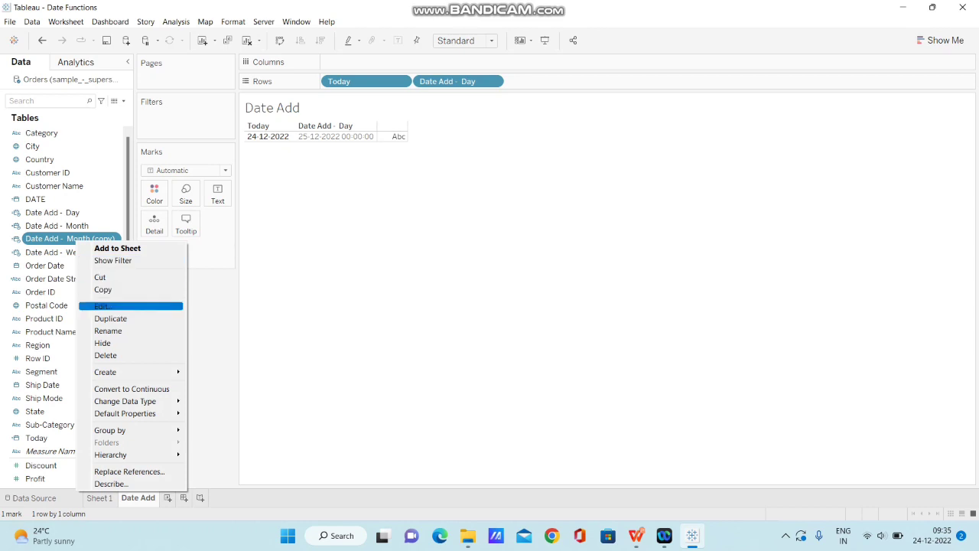
{"action": "left_click", "coordinate": [104, 306]}
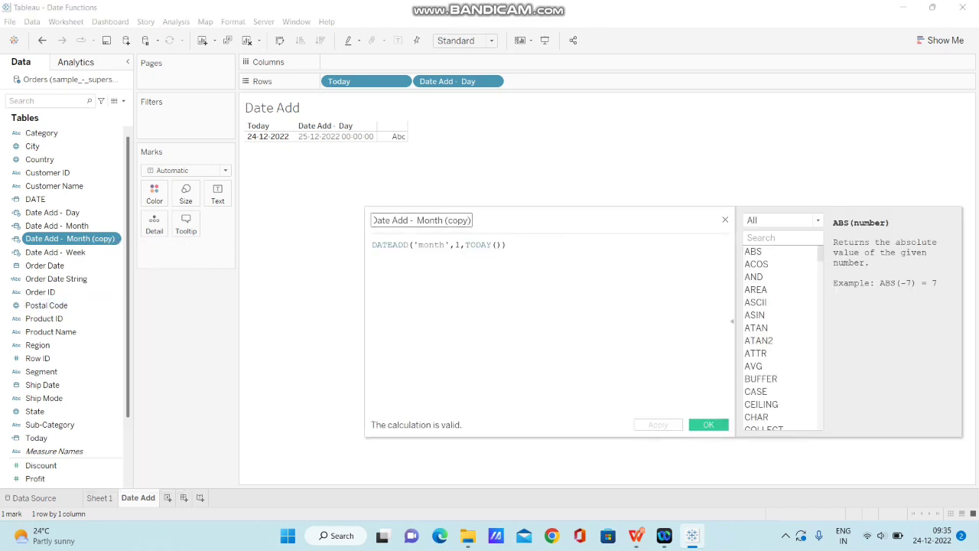
{"action": "key", "text": "BackSpace"}
{"action": "key", "text": "BackSpace"}
{"action": "key", "text": "BackSpace"}
{"action": "key", "text": "BackSpace"}
{"action": "key", "text": "BackSpace"}
{"action": "key", "text": "BackSpace"}
{"action": "key", "text": "BackSpace"}
{"action": "key", "text": "BackSpace"}
{"action": "key", "text": "BackSpace"}
{"action": "key", "text": "BackSpace"}
{"action": "key", "text": "BackSpace"}
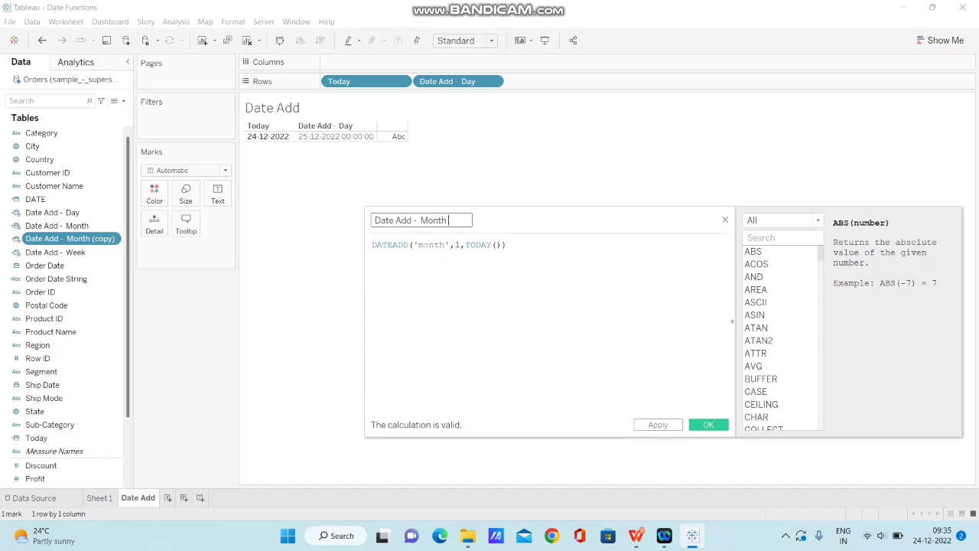
{"action": "key", "text": "BackSpace"}
{"action": "type", "text": "Year"}
{"action": "left_click", "coordinate": [502, 245]}
{"action": "key", "text": "BackSpace"}
{"action": "key", "text": "BackSpace"}
{"action": "key", "text": "BackSpace"}
{"action": "key", "text": "BackSpace"}
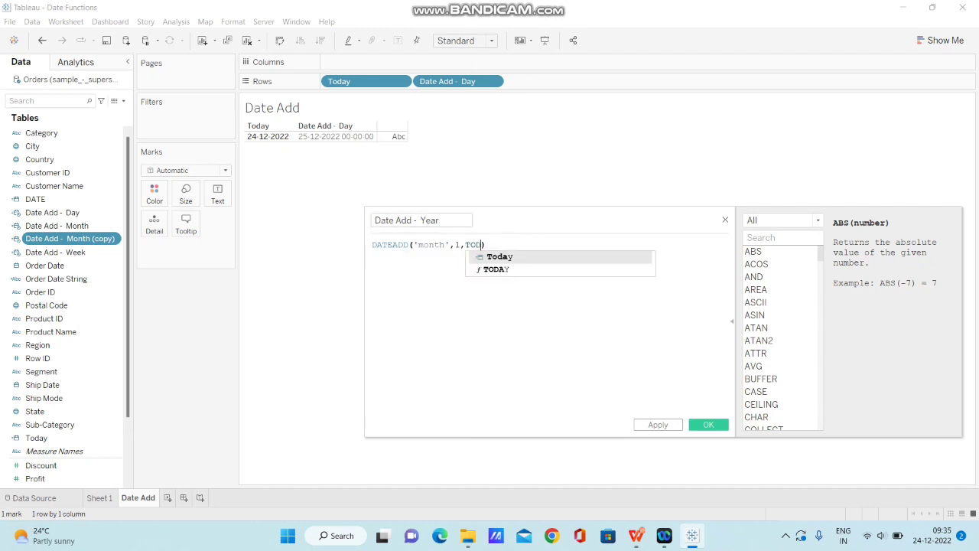
{"action": "type", "text": "ay"}
{"action": "key", "text": "Down"}
{"action": "key", "text": "Return"}
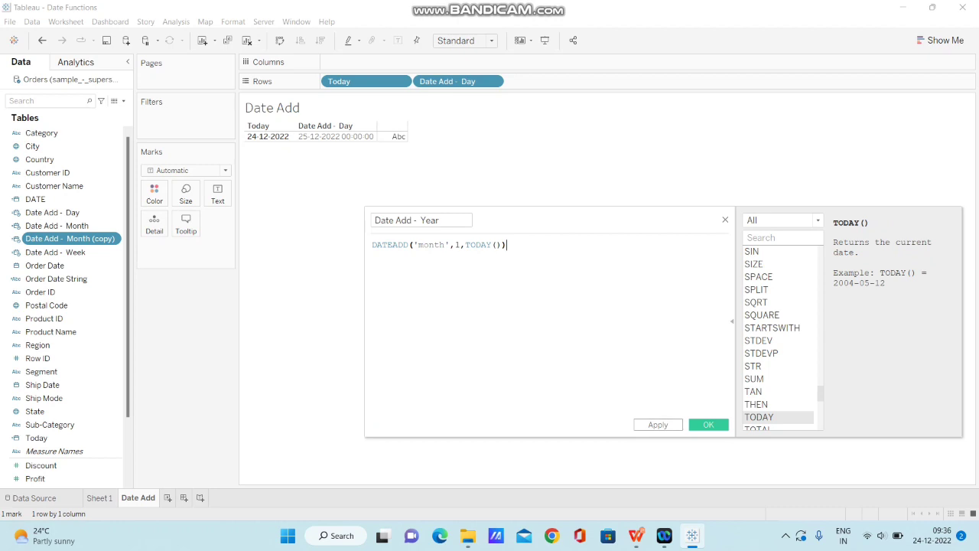
Step: Change the date part in the Date Add - Year formula to 'year' and save the field
{"action": "double_click", "coordinate": [432, 245]}
{"action": "type", "text": "year"}
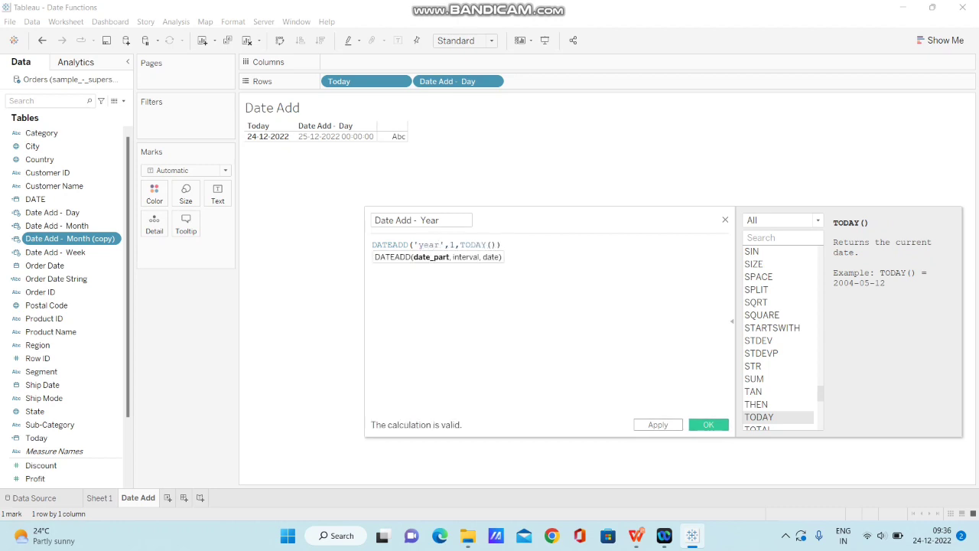
{"action": "left_click", "coordinate": [708, 425]}
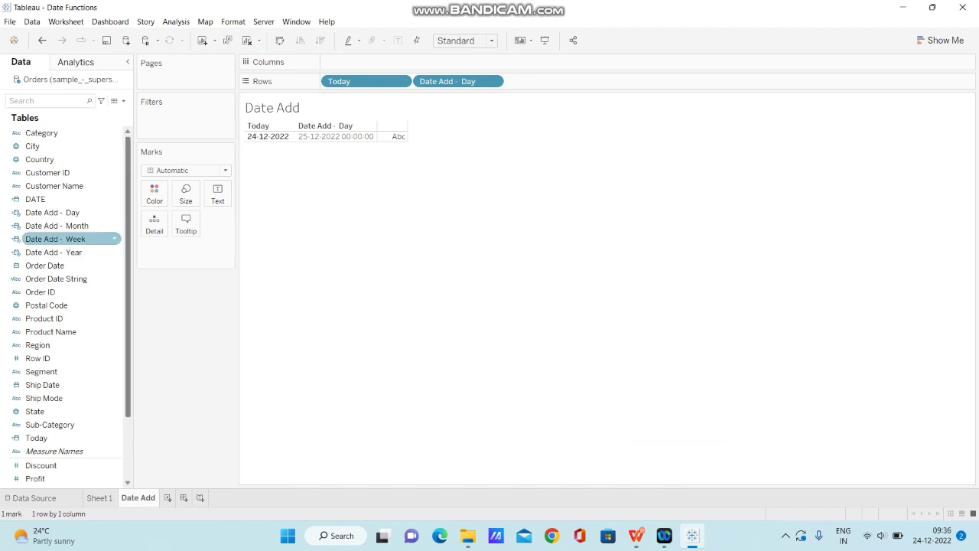
Step: Add Date Add - Week, Date Add - Month and Date Add - Year to Rows in that order after Date Add - Day
{"action": "left_click_drag", "start_coordinate": [68, 225], "coordinate": [561, 81]}
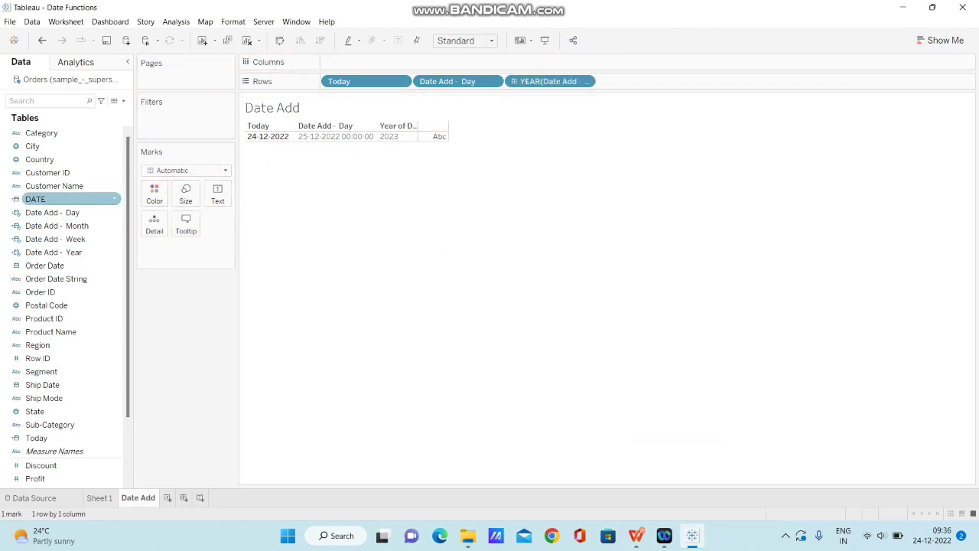
{"action": "left_click_drag", "start_coordinate": [55, 239], "coordinate": [501, 81]}
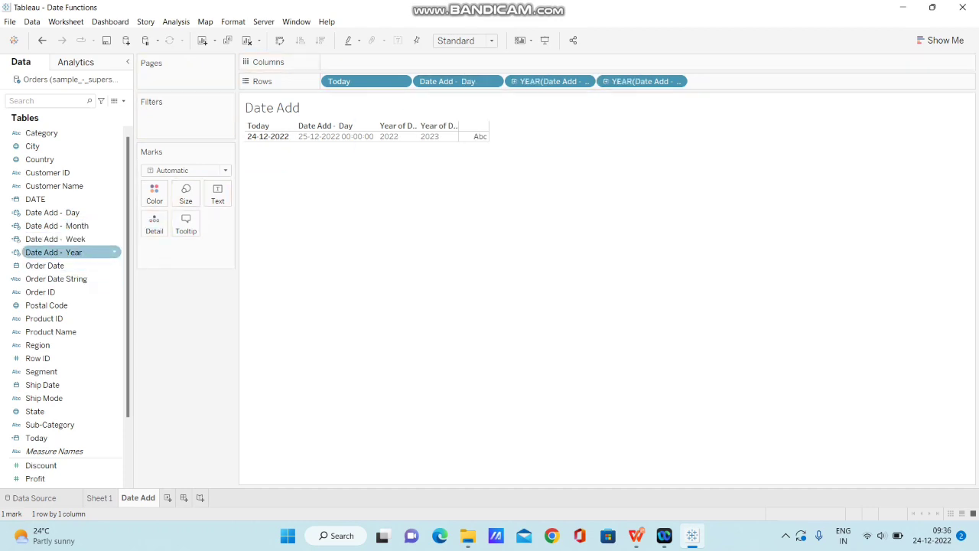
{"action": "left_click_drag", "start_coordinate": [69, 251], "coordinate": [719, 84]}
Step: Set the Date Add - Week, Date Add - Year and Date Add - Month fields on Rows to Exact Date
{"action": "left_click", "coordinate": [584, 81]}
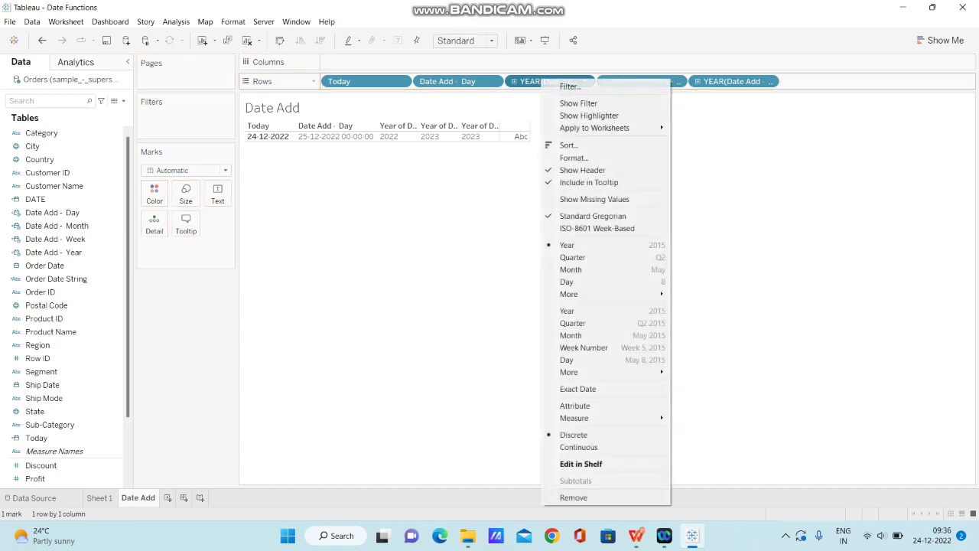
{"action": "left_click", "coordinate": [578, 389]}
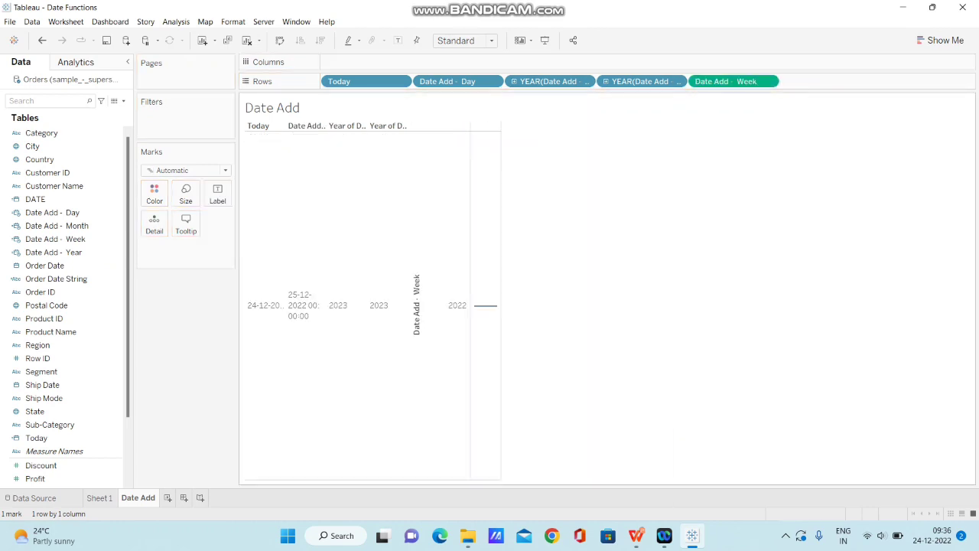
{"action": "left_click", "coordinate": [676, 82]}
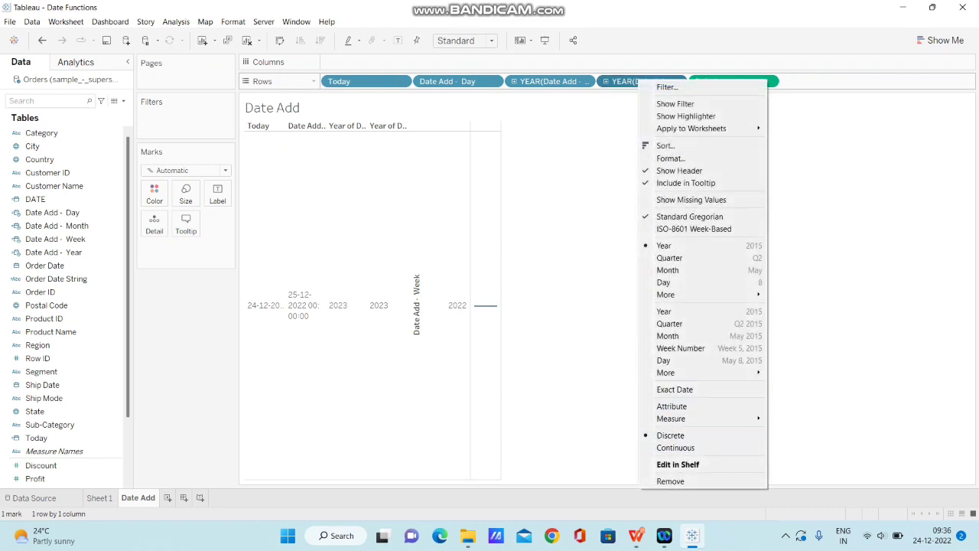
{"action": "left_click", "coordinate": [675, 388]}
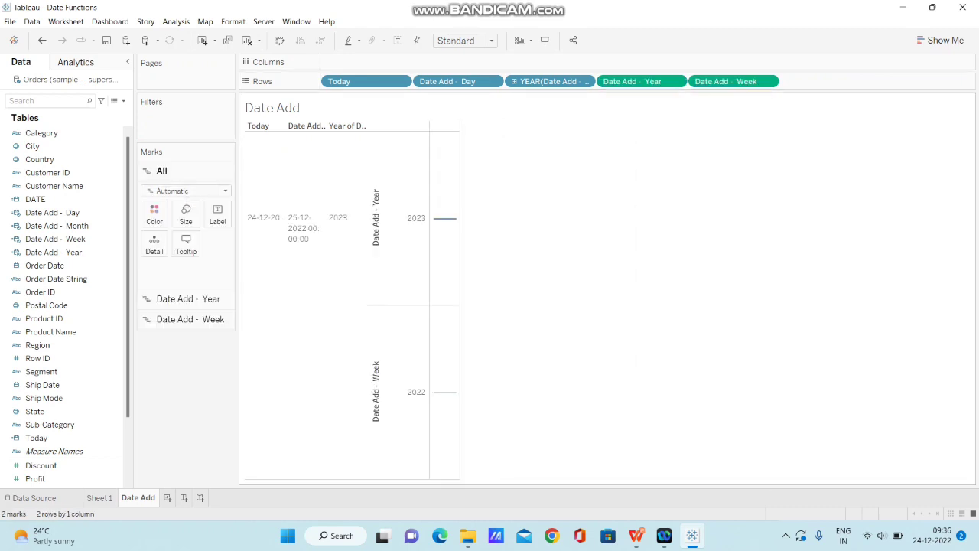
{"action": "left_click", "coordinate": [585, 81]}
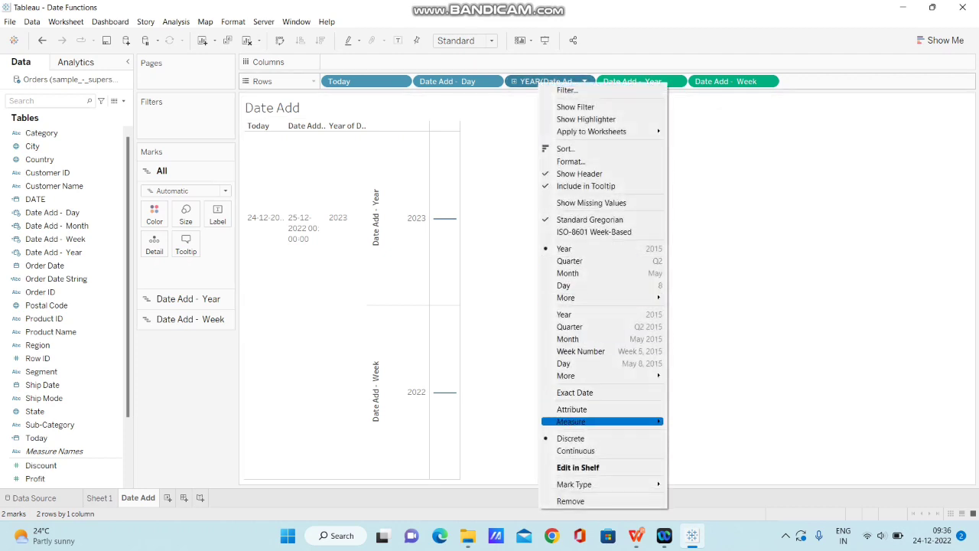
{"action": "left_click", "coordinate": [582, 392]}
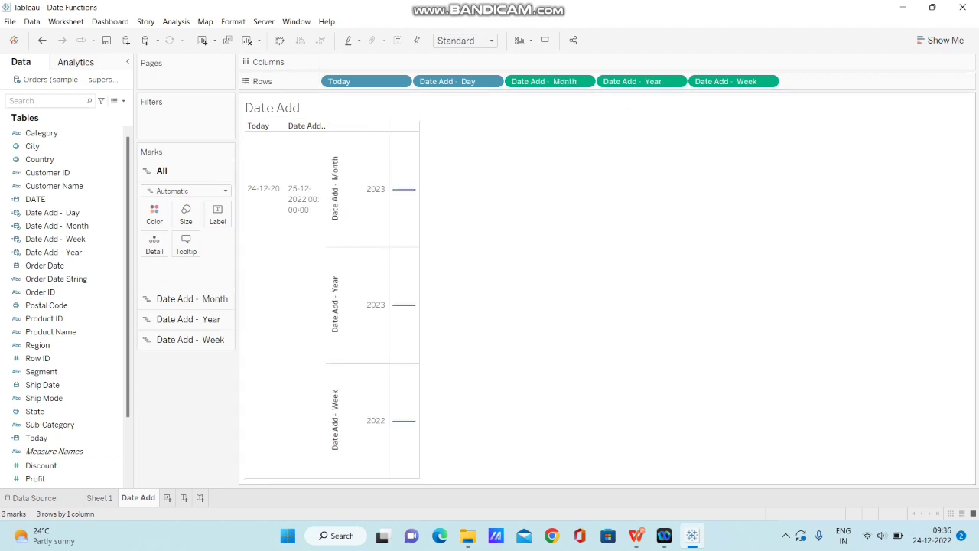
Step: Make the month, year and week fields on Rows discrete and move Date Add - Week directly after Date Add - Day
{"action": "left_click", "coordinate": [586, 81]}
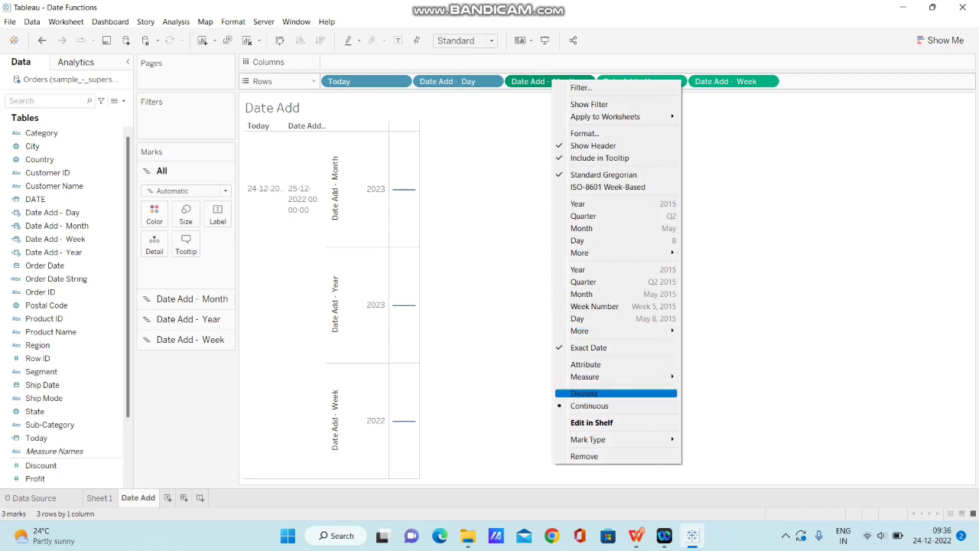
{"action": "left_click", "coordinate": [585, 393]}
{"action": "left_click", "coordinate": [677, 81]}
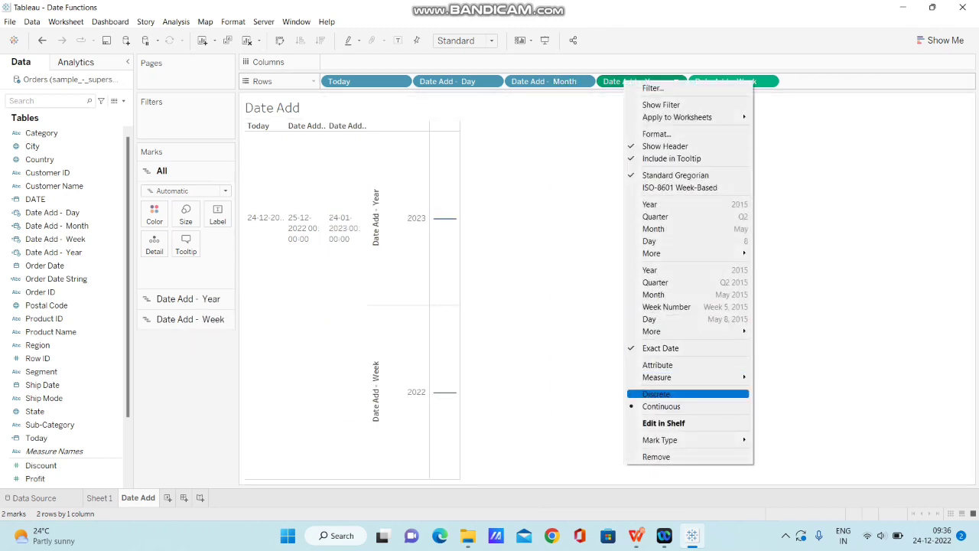
{"action": "left_click", "coordinate": [656, 393]}
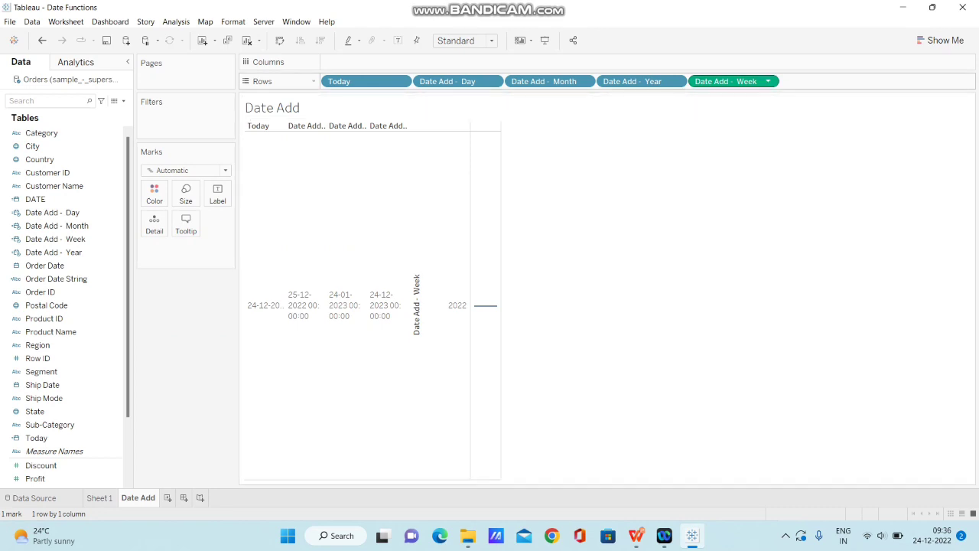
{"action": "left_click", "coordinate": [769, 81]}
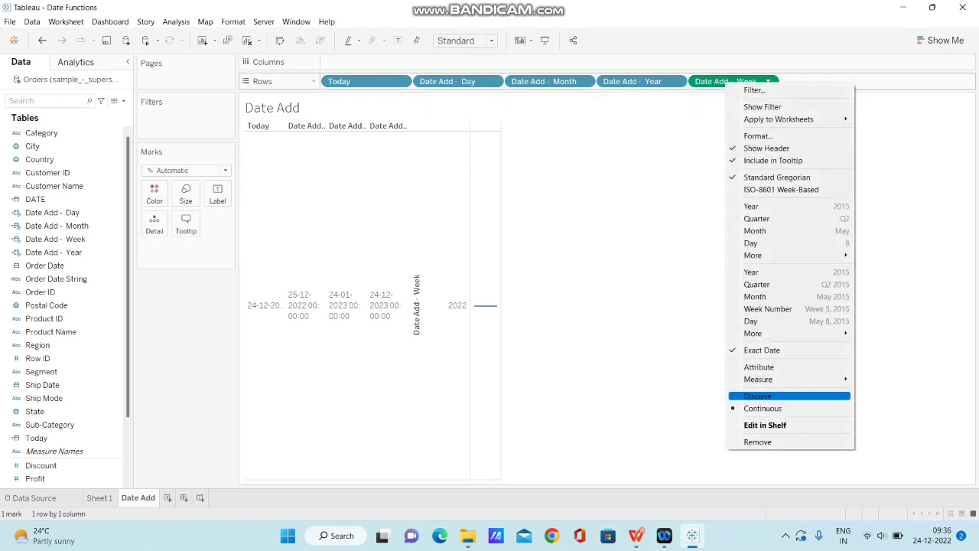
{"action": "left_click", "coordinate": [757, 395]}
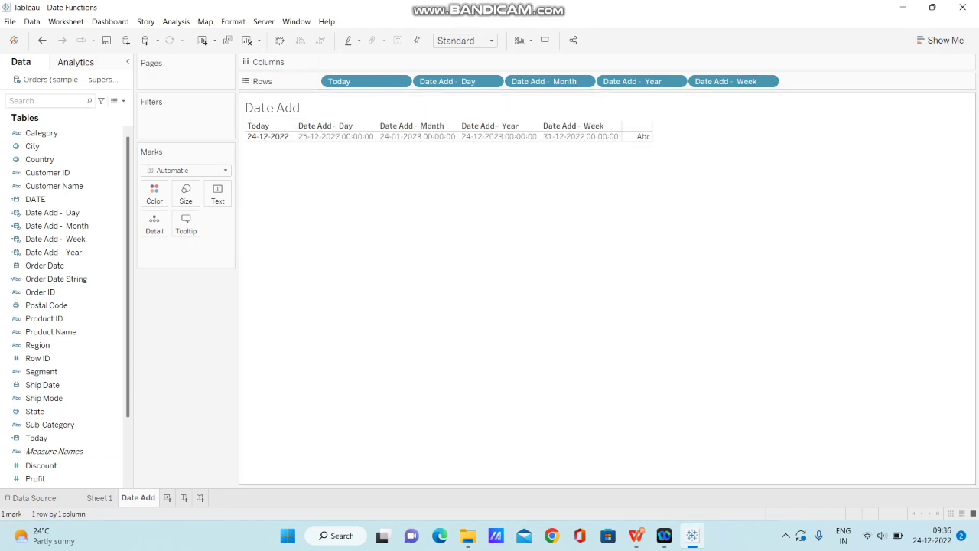
{"action": "mouse_move", "coordinate": [726, 81]}
{"action": "left_mouse_down"}
{"action": "mouse_move", "coordinate": [550, 76]}
{"action": "mouse_move", "coordinate": [528, 88]}
{"action": "mouse_move", "coordinate": [536, 84]}
{"action": "left_mouse_up"}
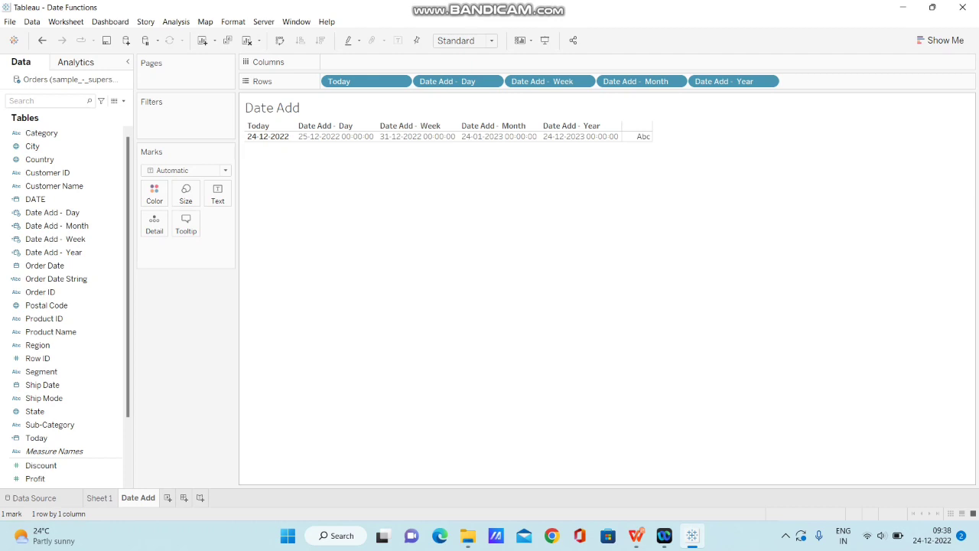
Step: Change the interval in the Date Add - Day formula to -1 and save the field
{"action": "right_click", "coordinate": [42, 213]}
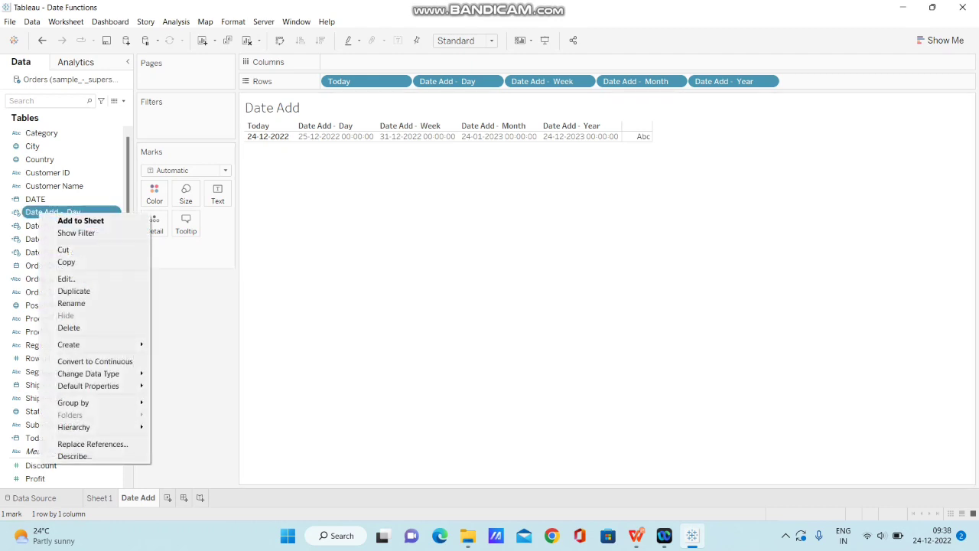
{"action": "left_click", "coordinate": [65, 279]}
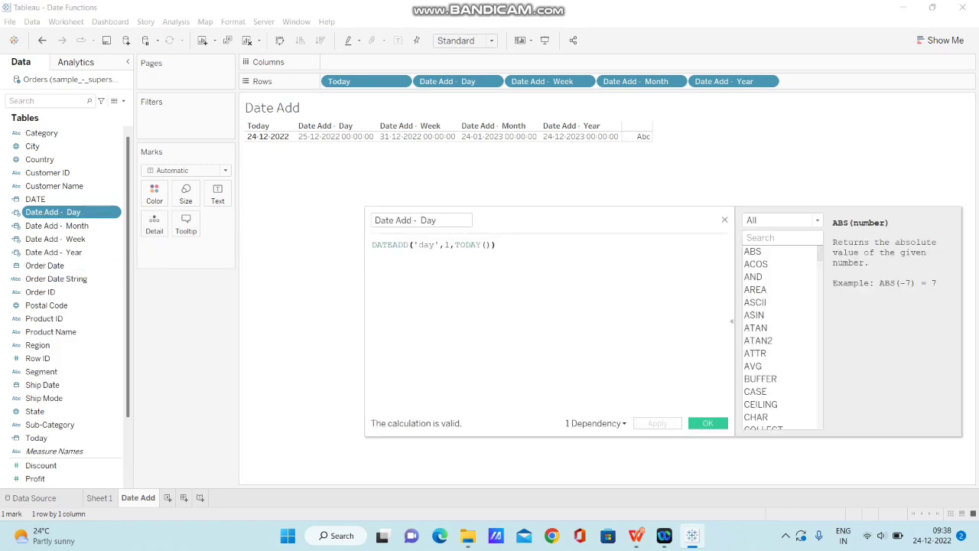
{"action": "type", "text": "-"}
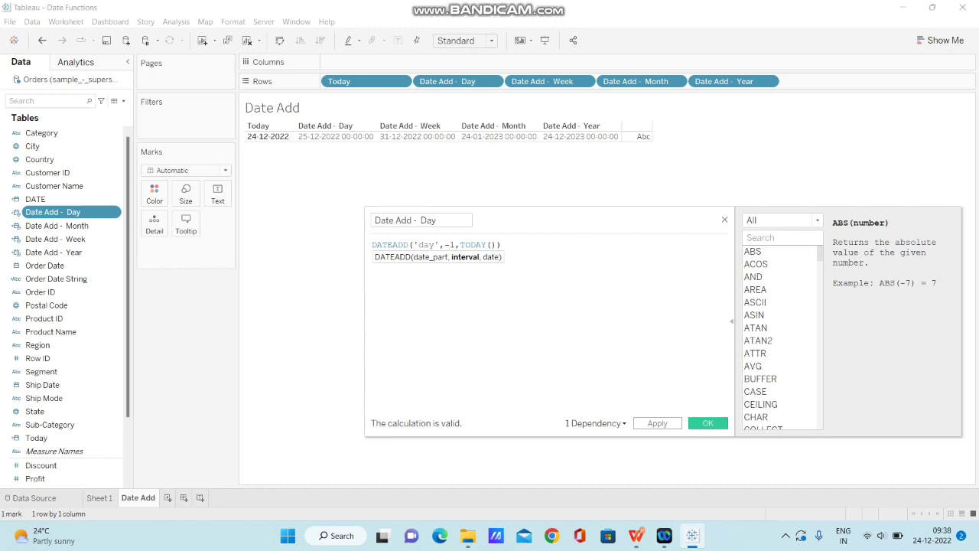
{"action": "left_click", "coordinate": [707, 423]}
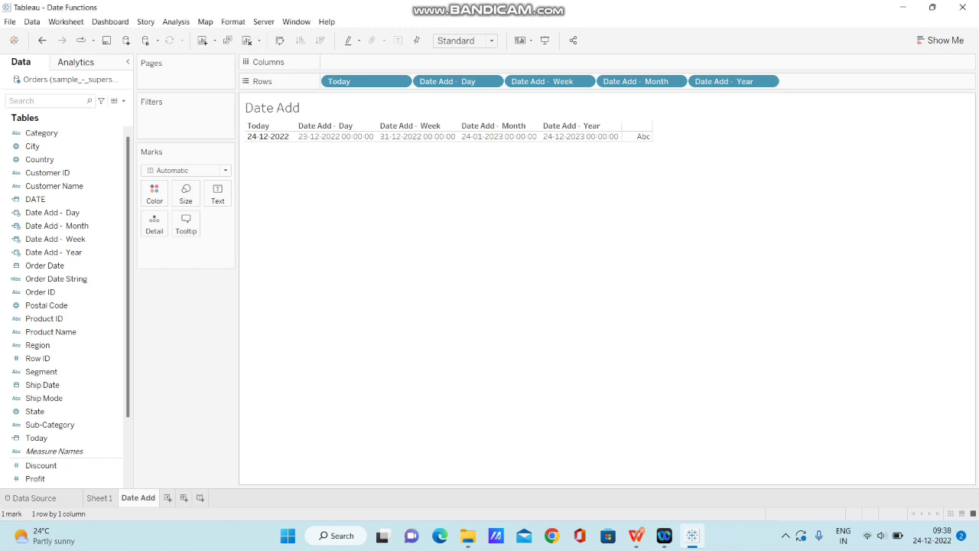